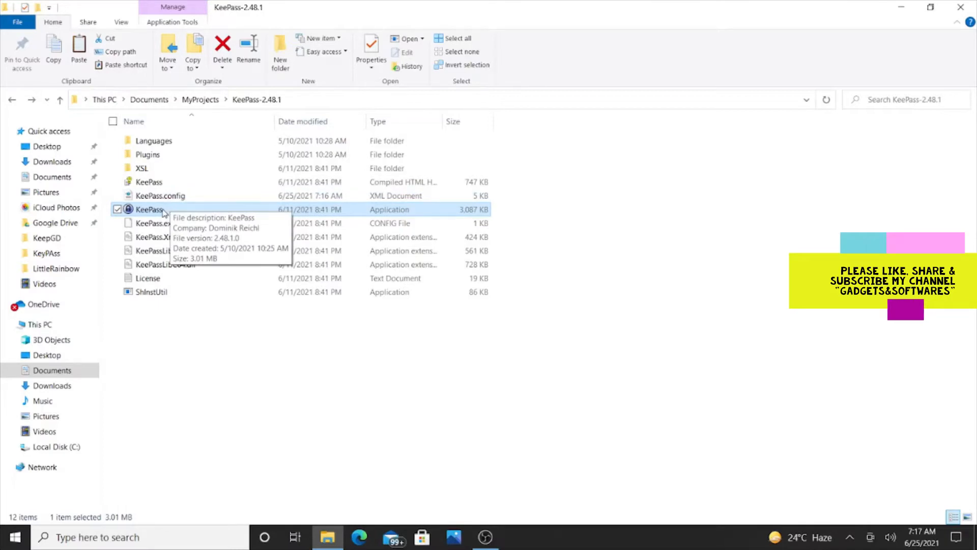
# Launch KeePass.exe from the KeePass-2.48.1 folder and open its File menu
pyautogui.doubleClick(164, 210)
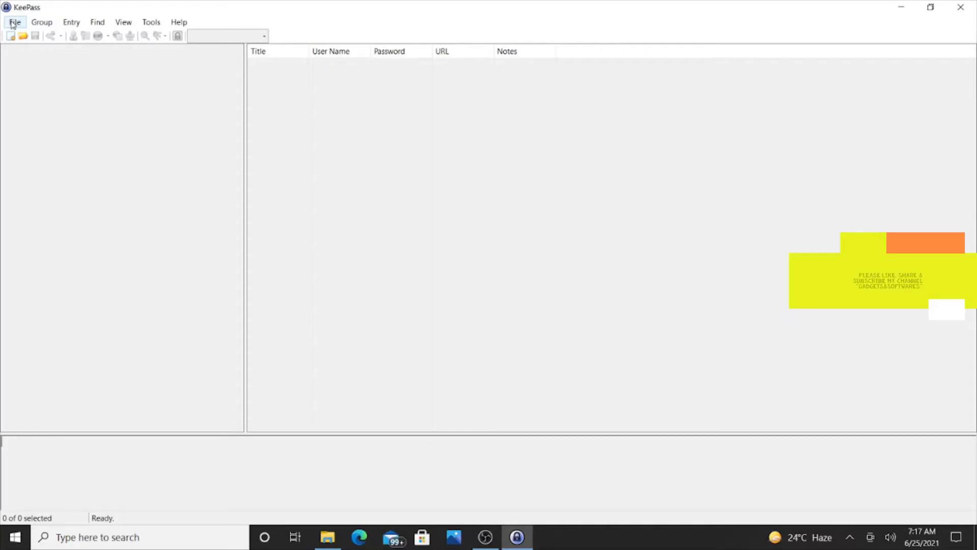
pyautogui.click(14, 22)
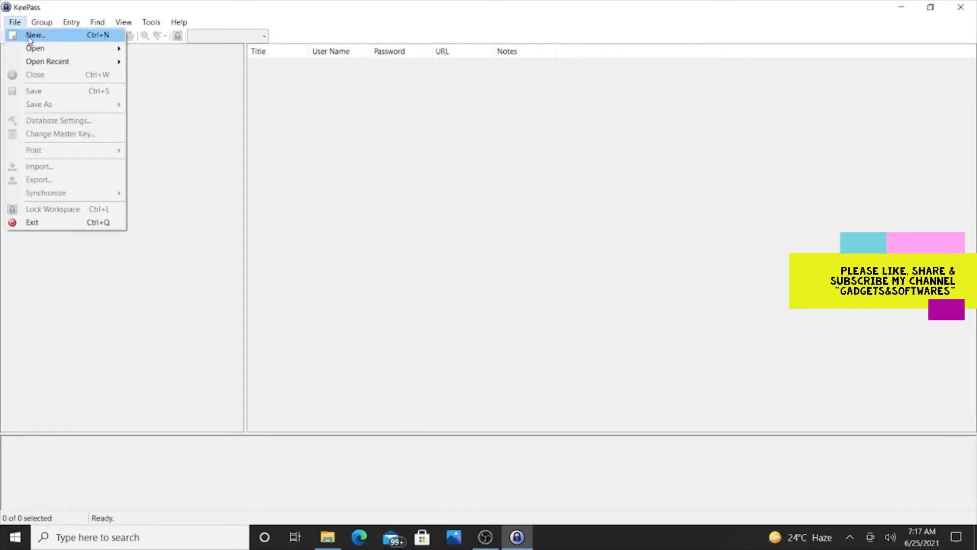
# Start a new database with File > New and acknowledge the information notice
pyautogui.click(29, 36)
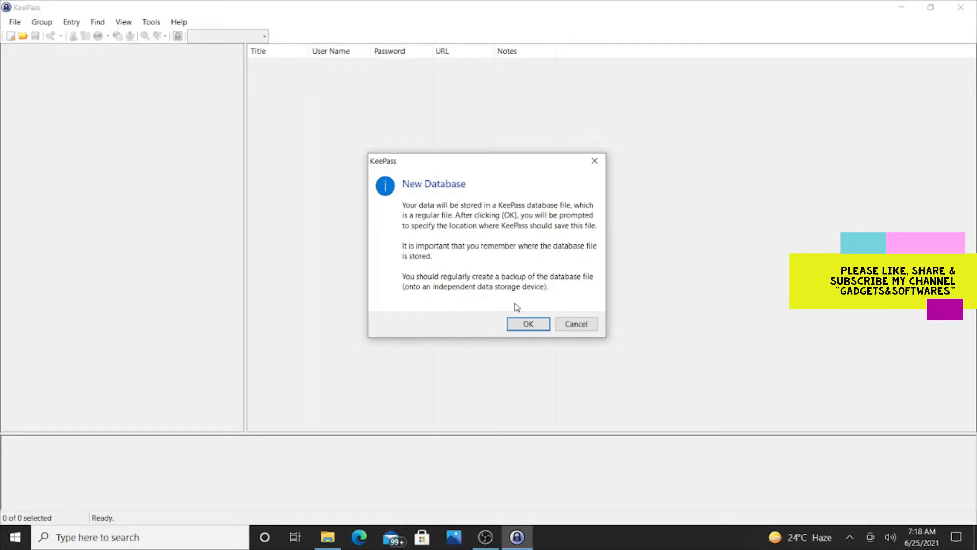
pyautogui.click(526, 324)
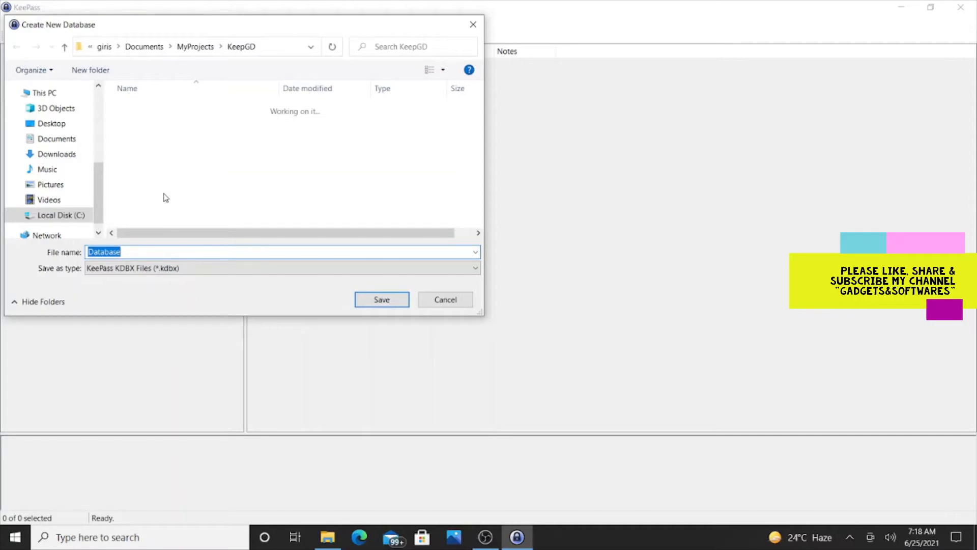
# Save the new database file as myDemopassDB in the KeepGD folder
pyautogui.write('My')
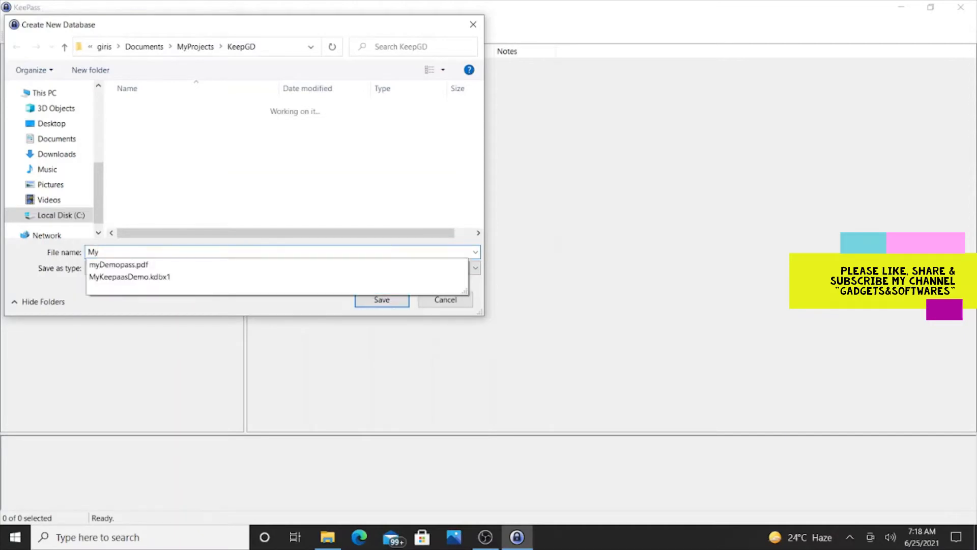
pyautogui.press('Down')
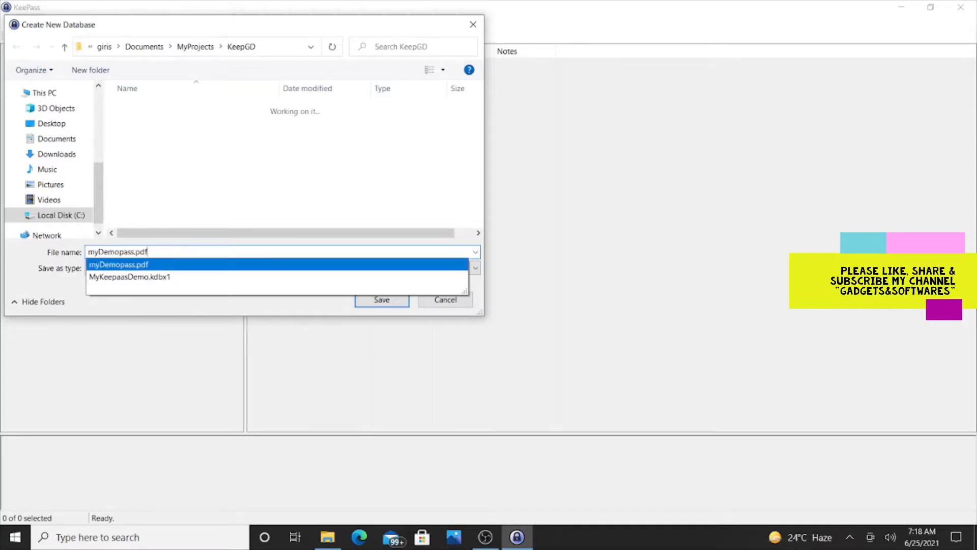
pyautogui.press('BackSpace')
pyautogui.press('BackSpace')
pyautogui.press('BackSpace')
pyautogui.press('BackSpace')
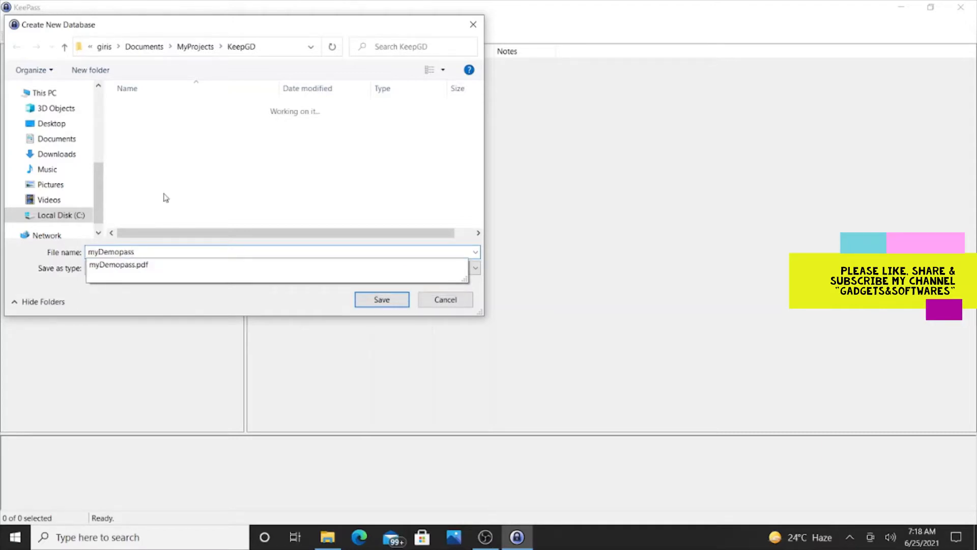
pyautogui.write('DB')
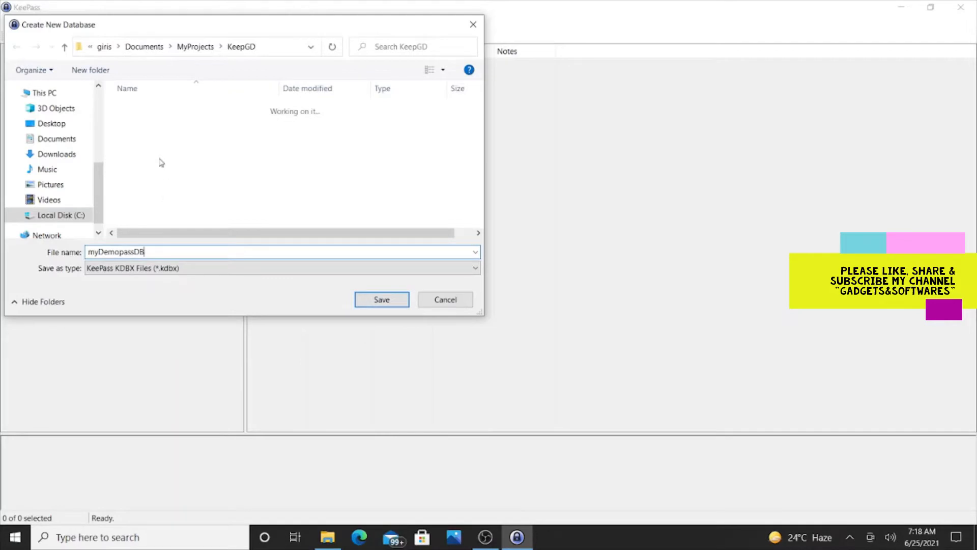
pyautogui.doubleClick(168, 252)
pyautogui.hotkey('ctrl', 'c')
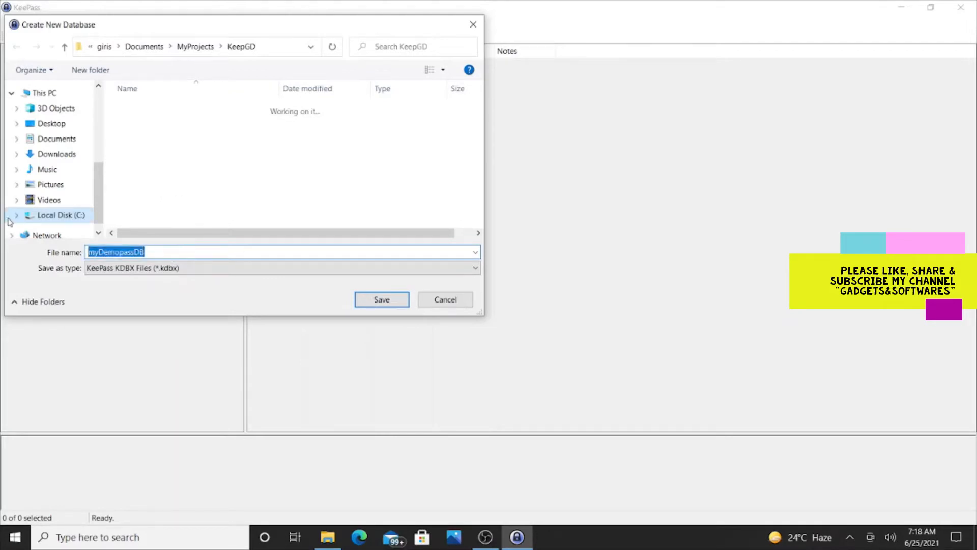
pyautogui.click(361, 296)
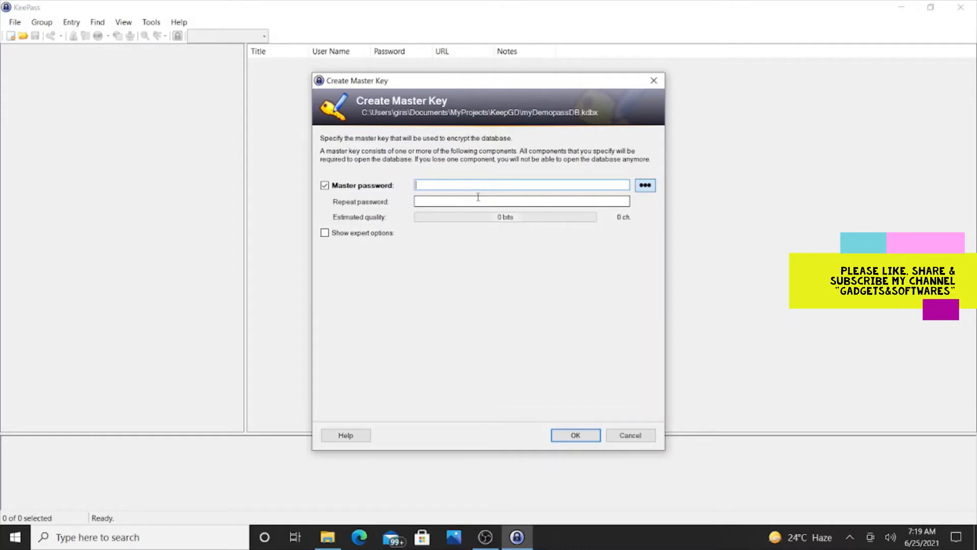
# Enter a 22-character master password, briefly revealing it as plain text before hiding it again
pyautogui.write('•••••')
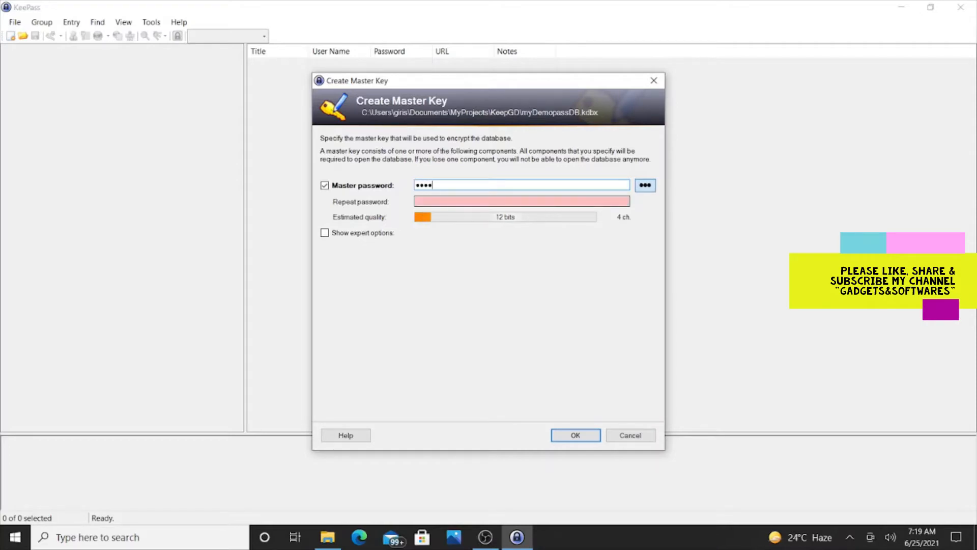
pyautogui.write('•••••••••')
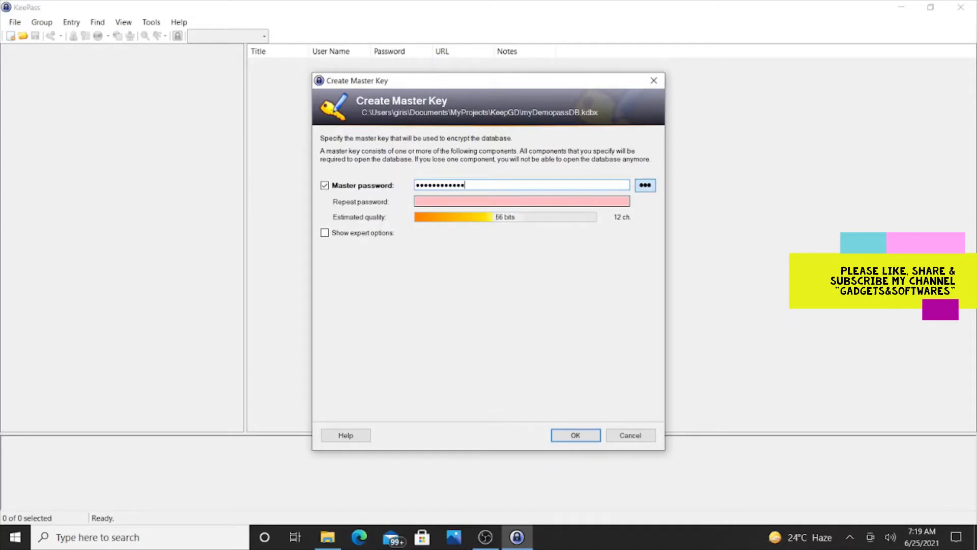
pyautogui.write('••••••••')
pyautogui.click(648, 189)
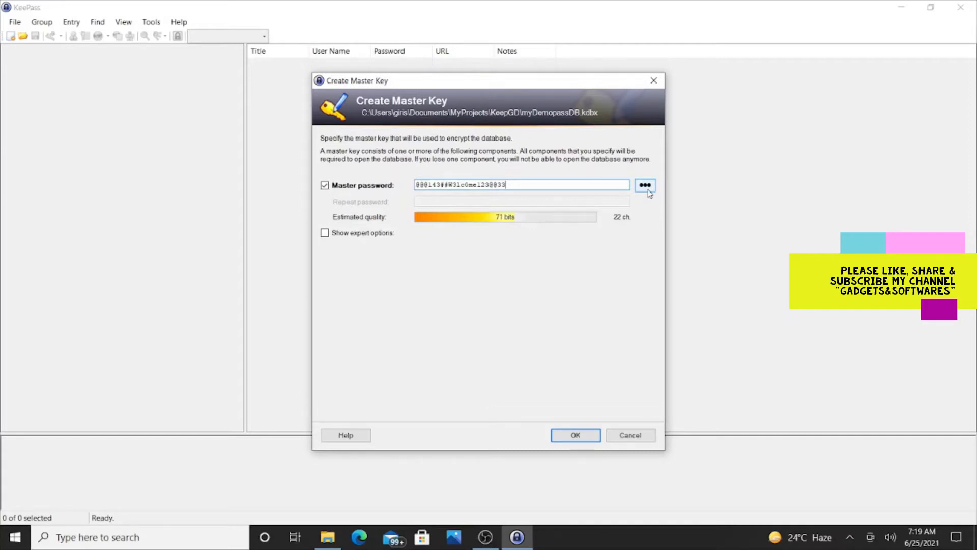
pyautogui.click(649, 191)
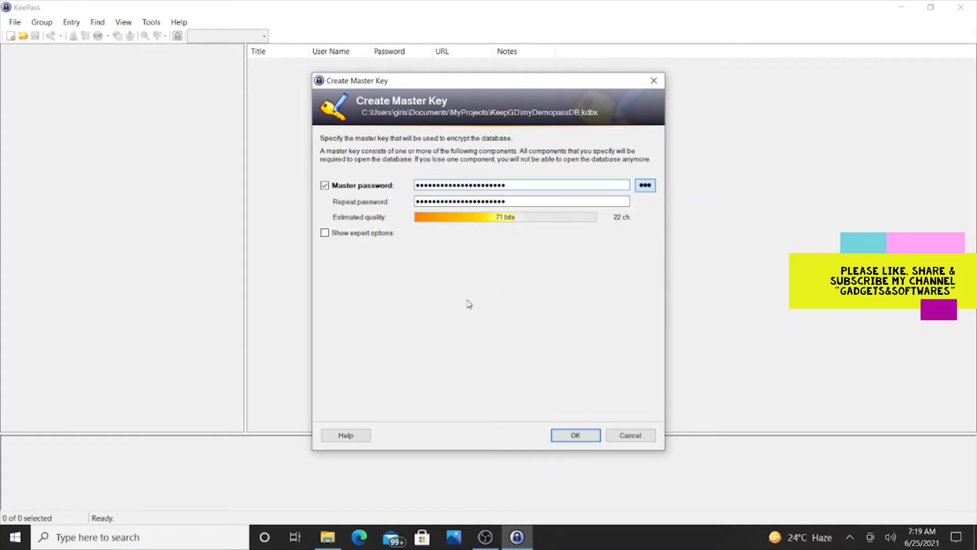
# Confirm the master password without expert options, accepting it despite the weak-password warning
pyautogui.click(326, 233)
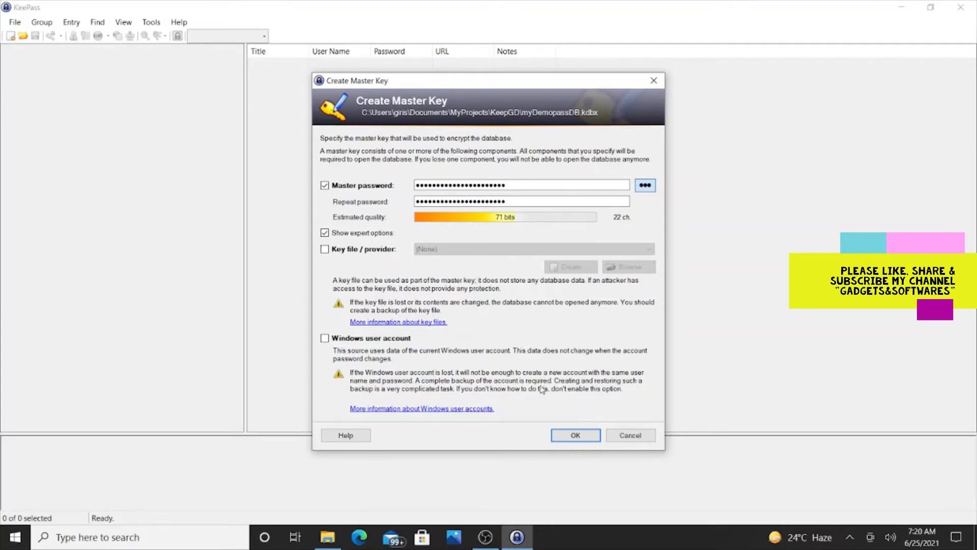
pyautogui.click(324, 233)
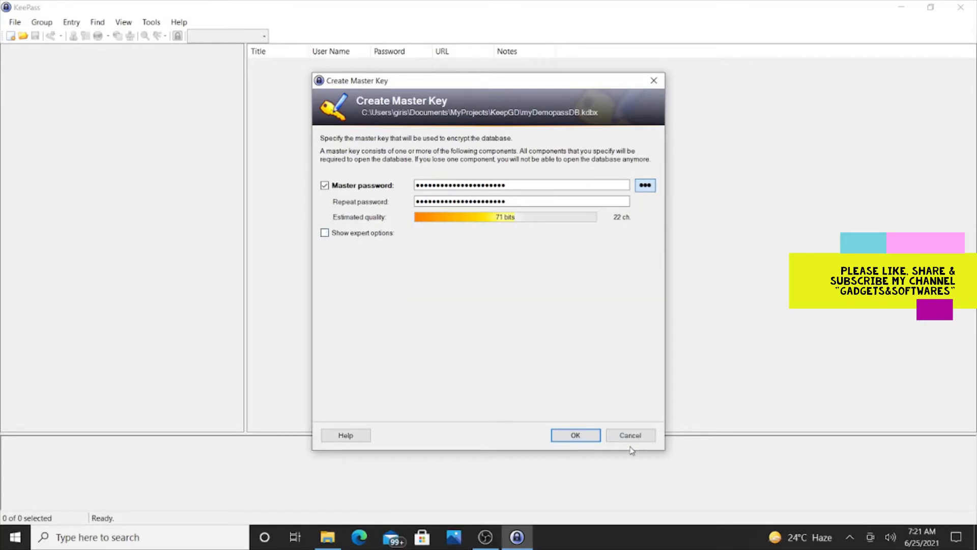
pyautogui.click(578, 437)
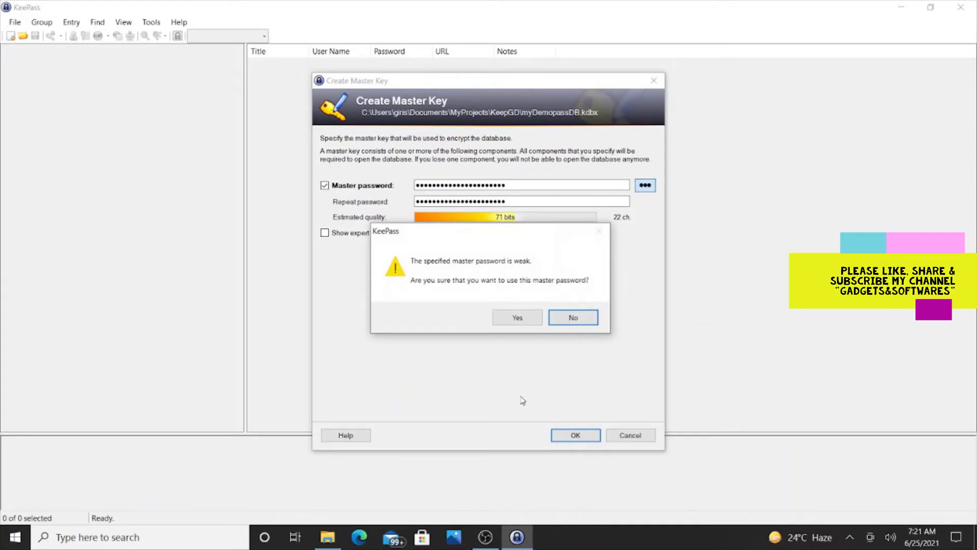
pyautogui.click(509, 318)
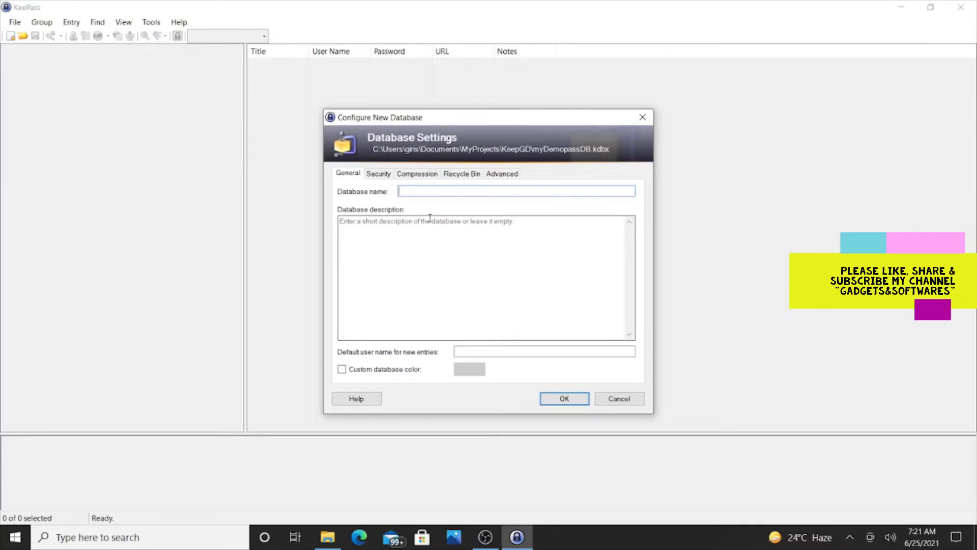
# Name the database myDemopassDB with description 'This stores all my online user login and tax details'
pyautogui.hotkey('ctrl', 'v')
pyautogui.click(399, 222)
pyautogui.write('Th')
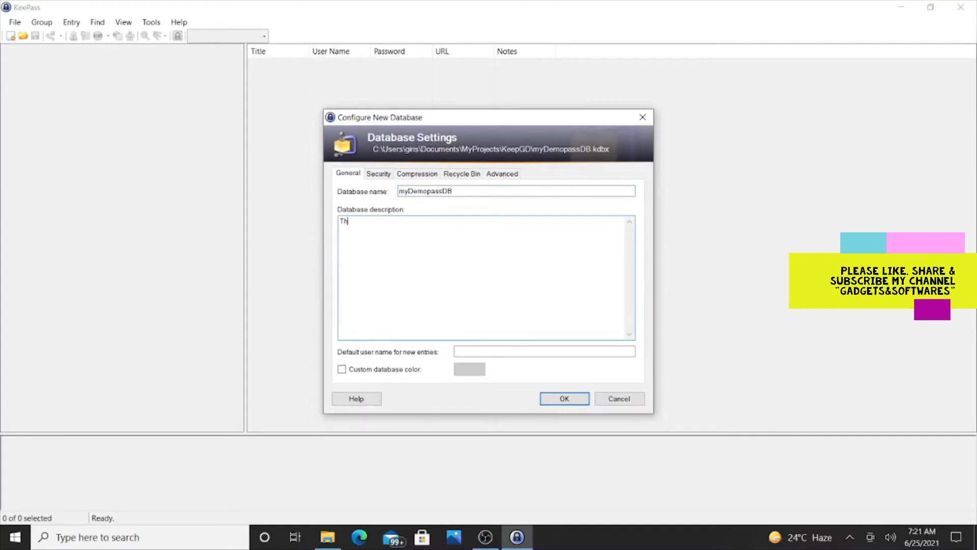
pyautogui.write('is stores all my online user login an')
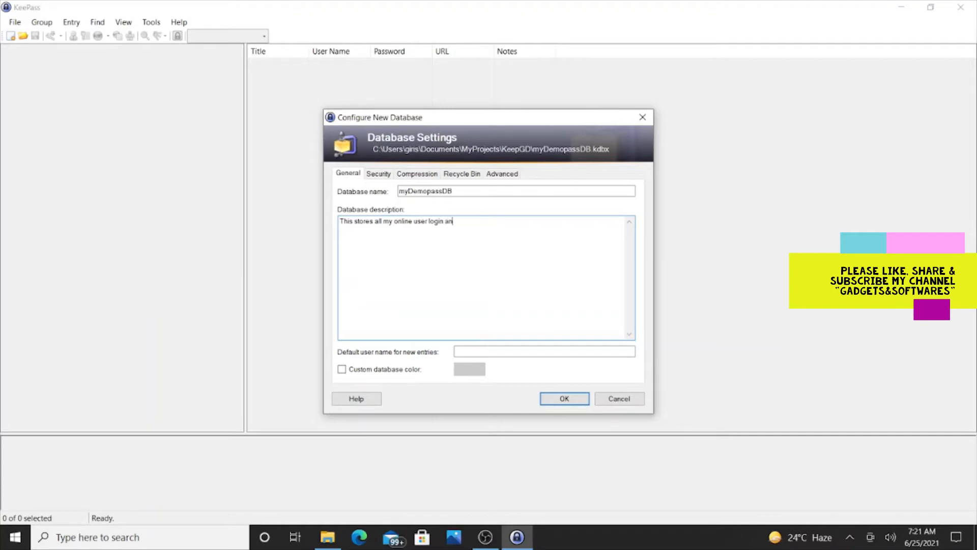
pyautogui.write('d tax details')
pyautogui.click(382, 176)
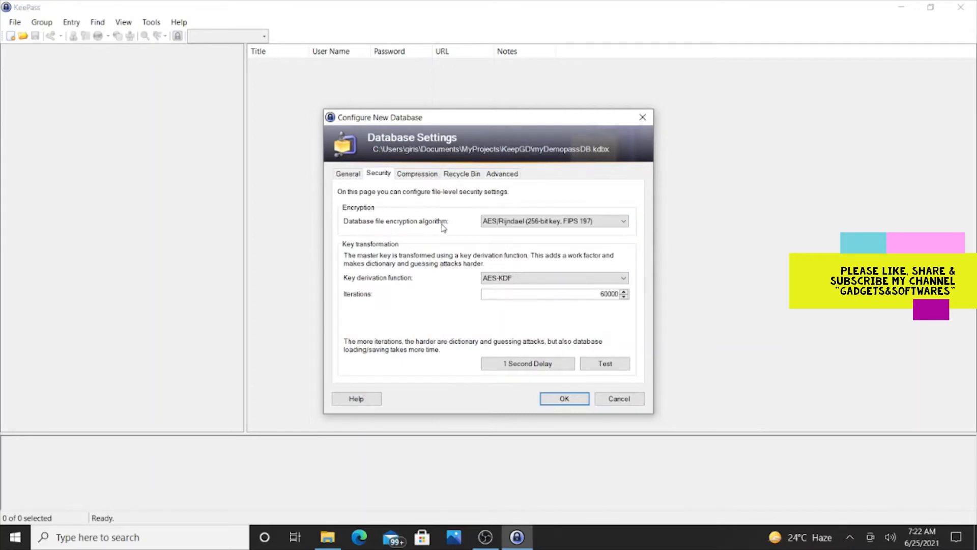
# Keep AES/Rijndael encryption and test the AES-KDF key transformation time
pyautogui.click(531, 224)
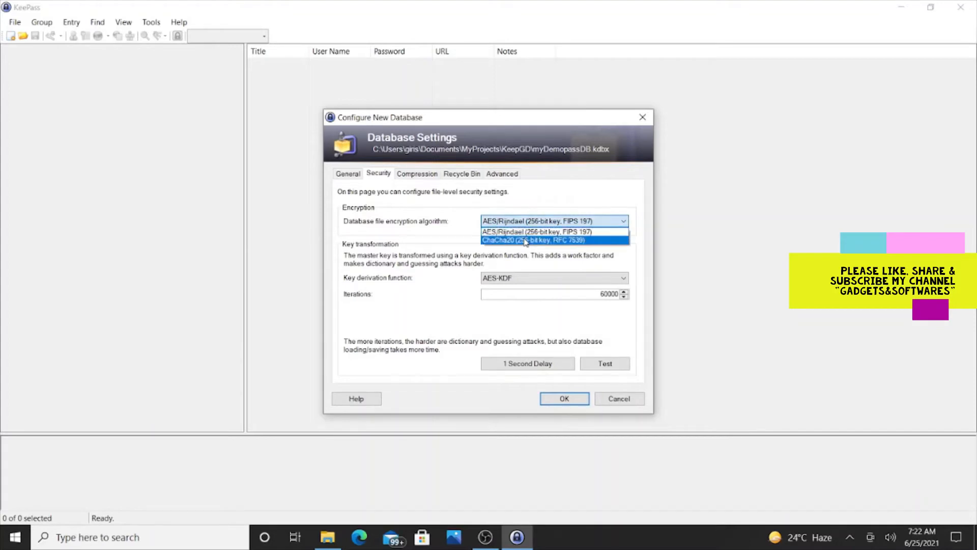
pyautogui.click(404, 238)
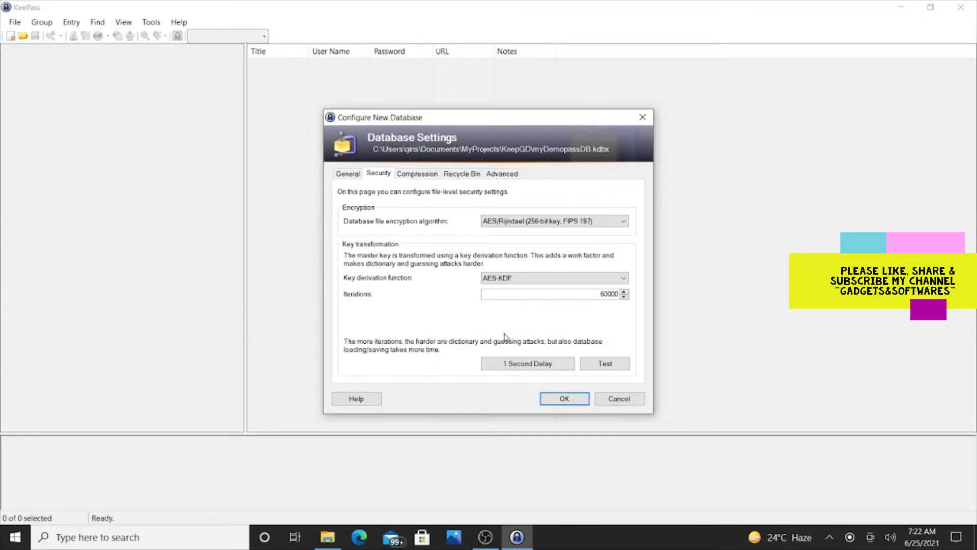
pyautogui.click(599, 368)
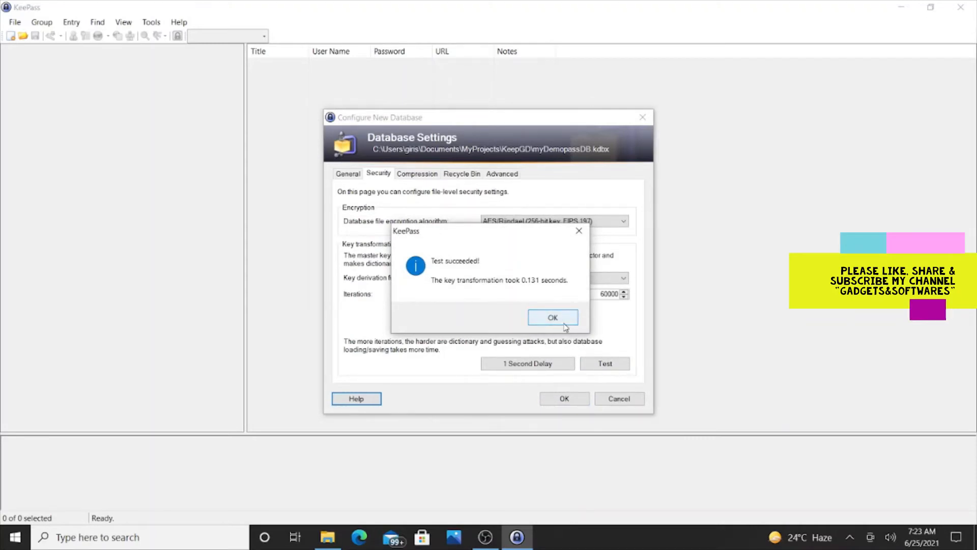
pyautogui.click(564, 324)
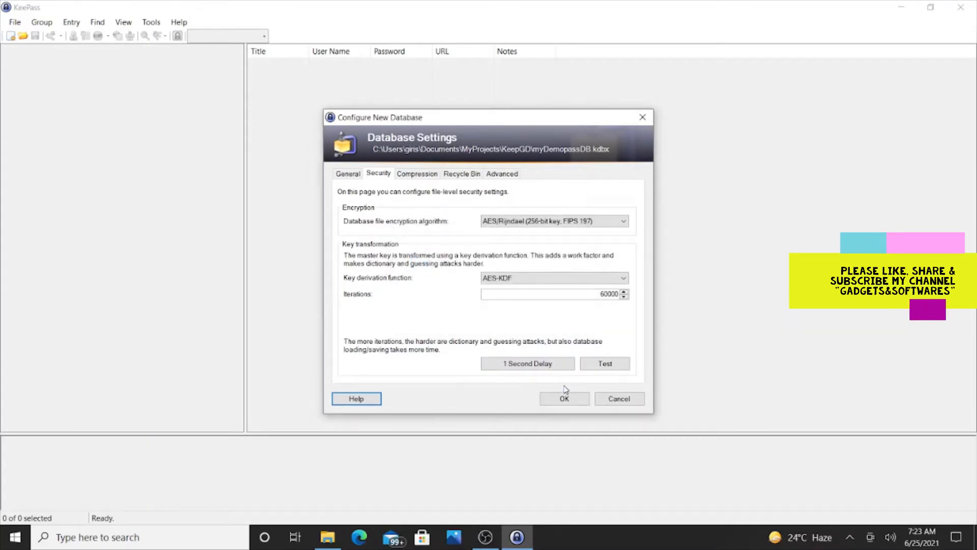
# Review the GZip compression and recycle bin settings, then the advanced options
pyautogui.click(425, 176)
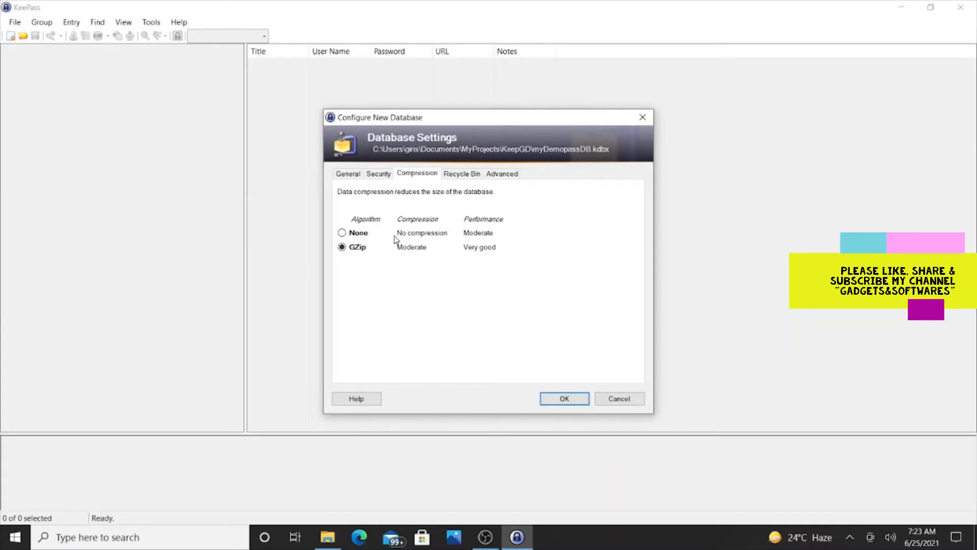
pyautogui.click(456, 178)
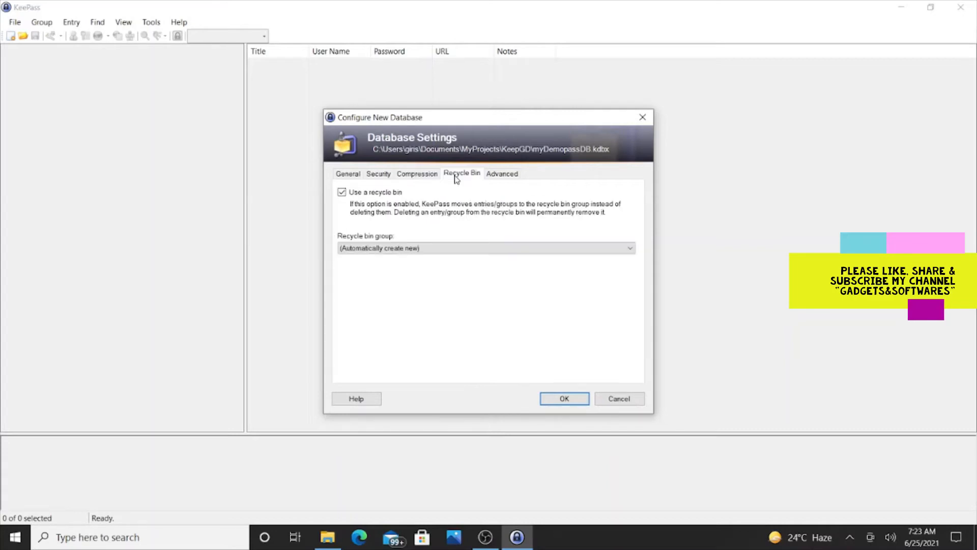
pyautogui.click(501, 175)
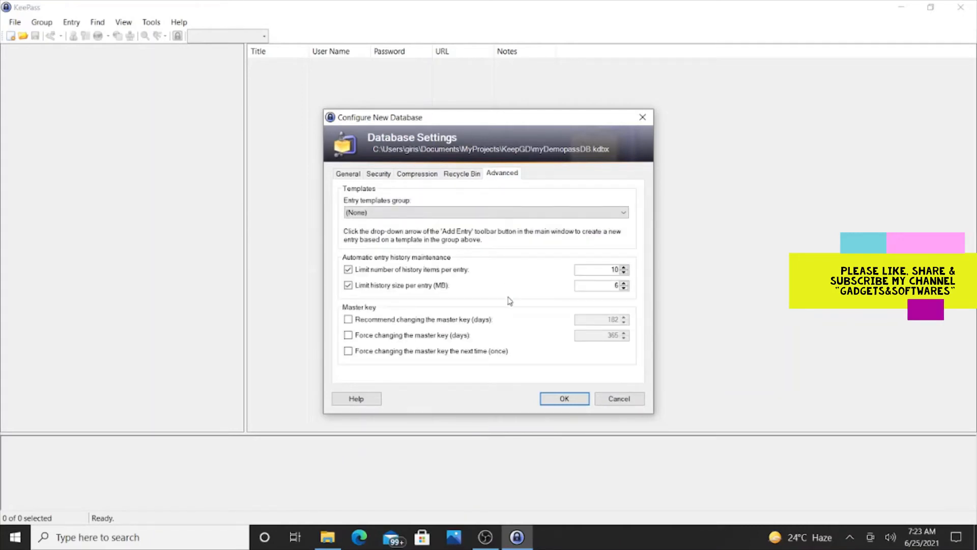
# Leave the entry templates group as (None) and confirm the database settings
pyautogui.click(451, 212)
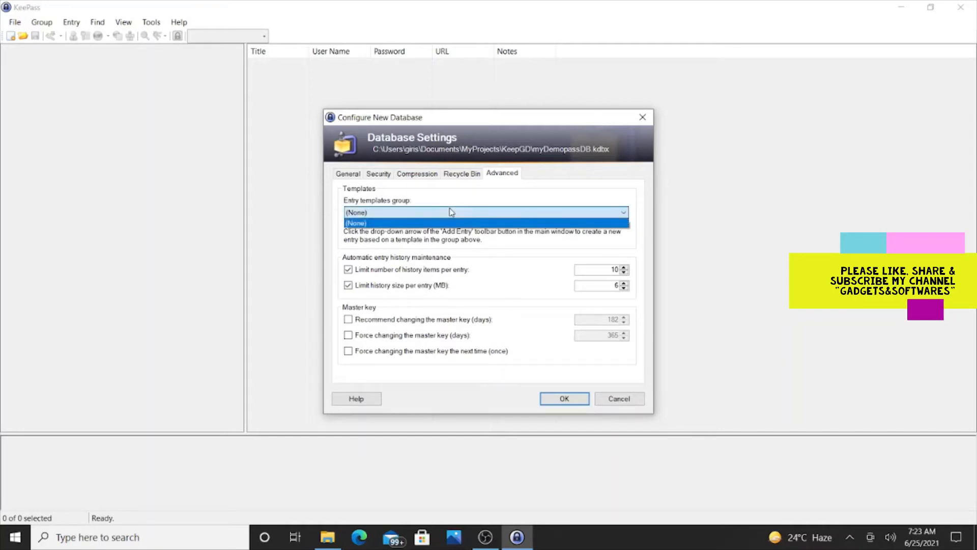
pyautogui.click(450, 212)
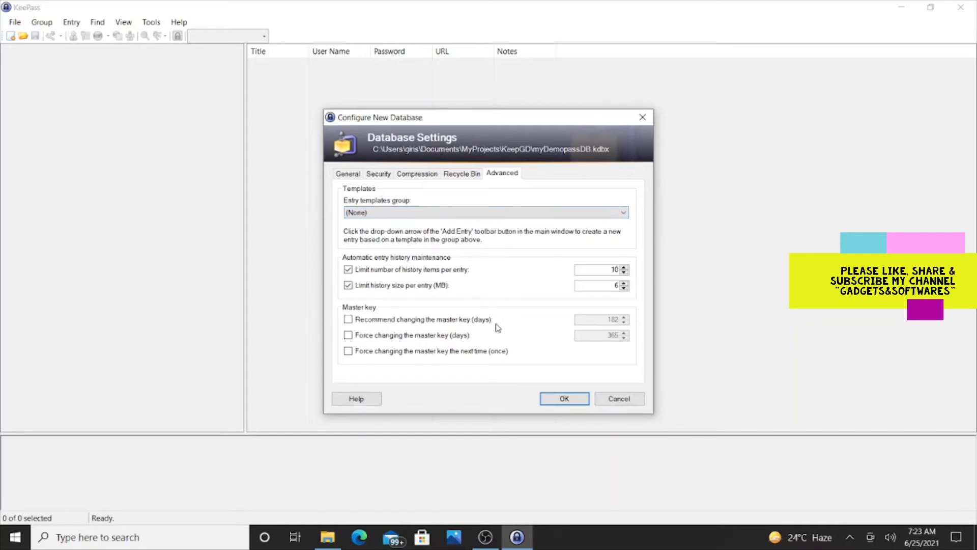
pyautogui.click(557, 400)
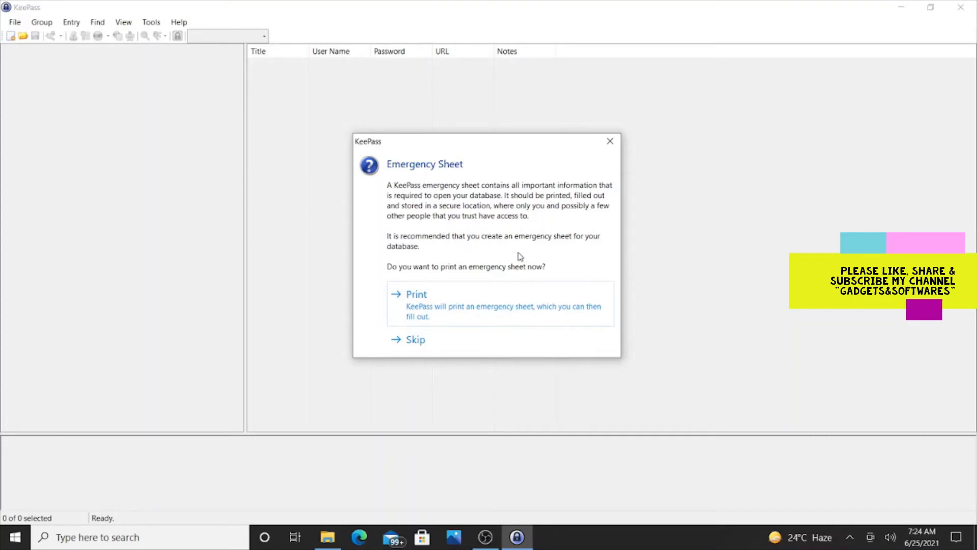
# Choose to print an emergency sheet for the new database
pyautogui.click(432, 302)
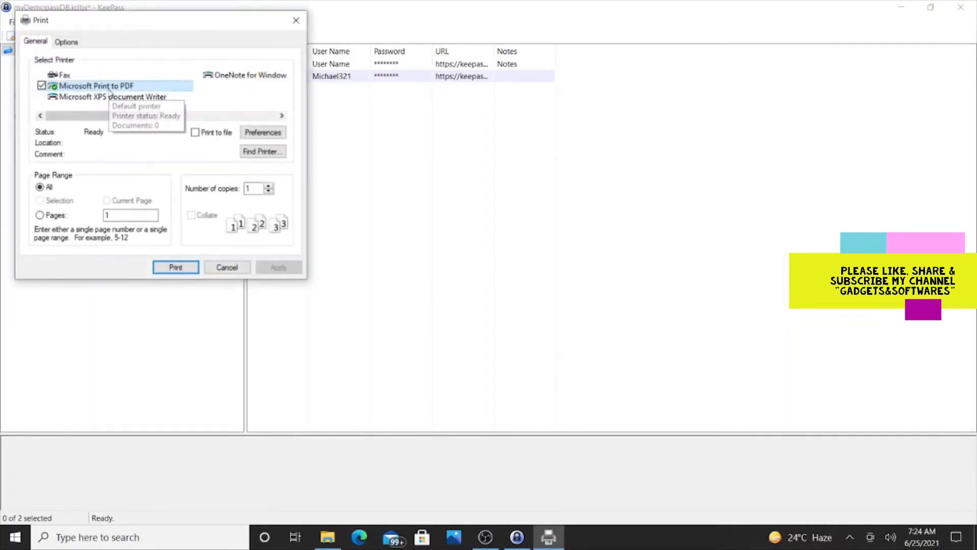
# Print the emergency sheet with Microsoft Print to PDF, saving it as myDemopassDB
pyautogui.click(185, 267)
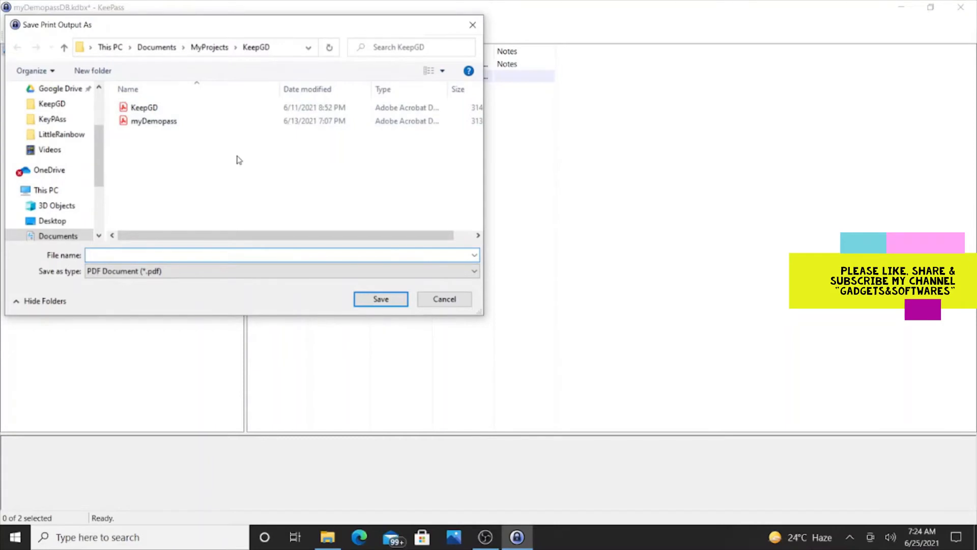
pyautogui.write('myDemopassDB')
pyautogui.click(366, 301)
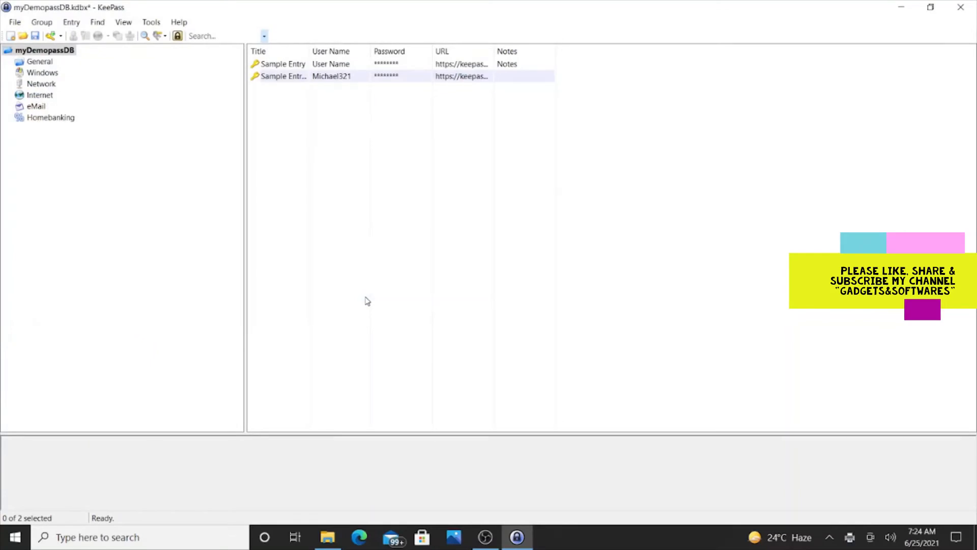
# Open Sample Entry #2 in the Edit Entry dialog to view its user name, password and URL
pyautogui.doubleClick(289, 76)
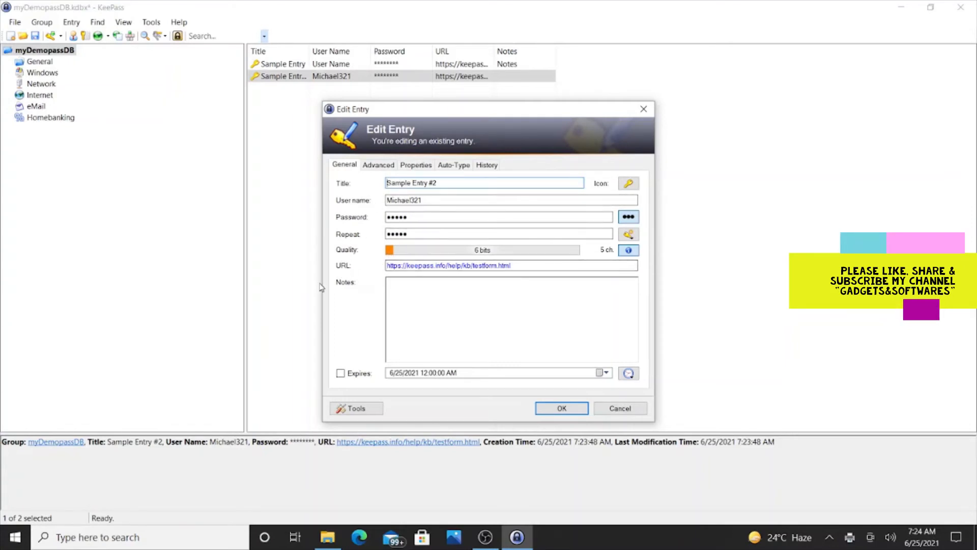
pyautogui.click(629, 184)
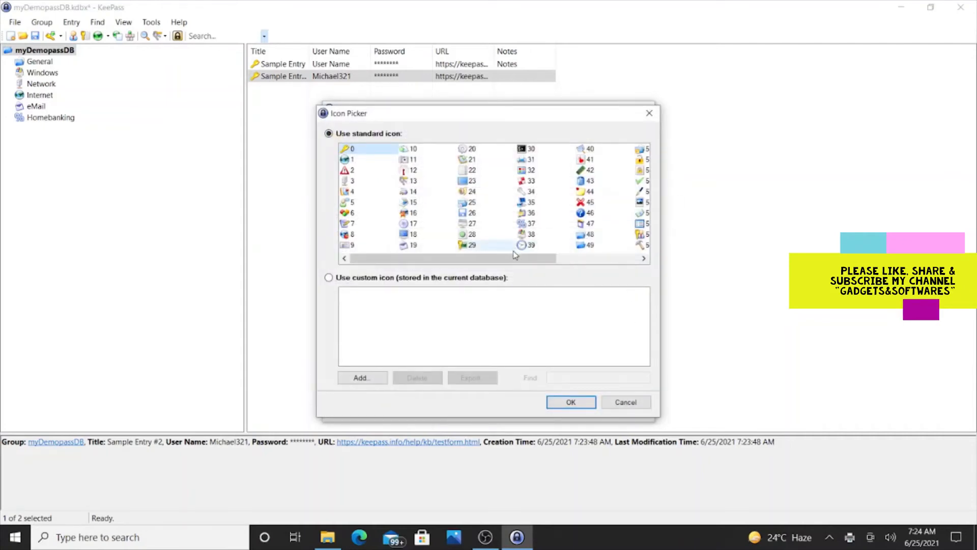
pyautogui.moveTo(514, 262)
pyautogui.mouseDown()
pyautogui.moveTo(592, 264)
pyautogui.moveTo(514, 264)
pyautogui.mouseUp()
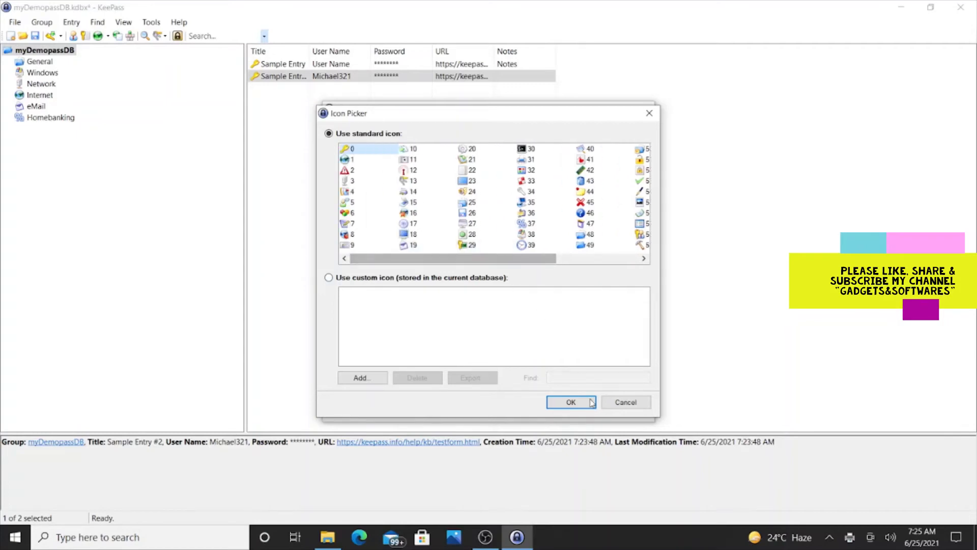
pyautogui.click(611, 402)
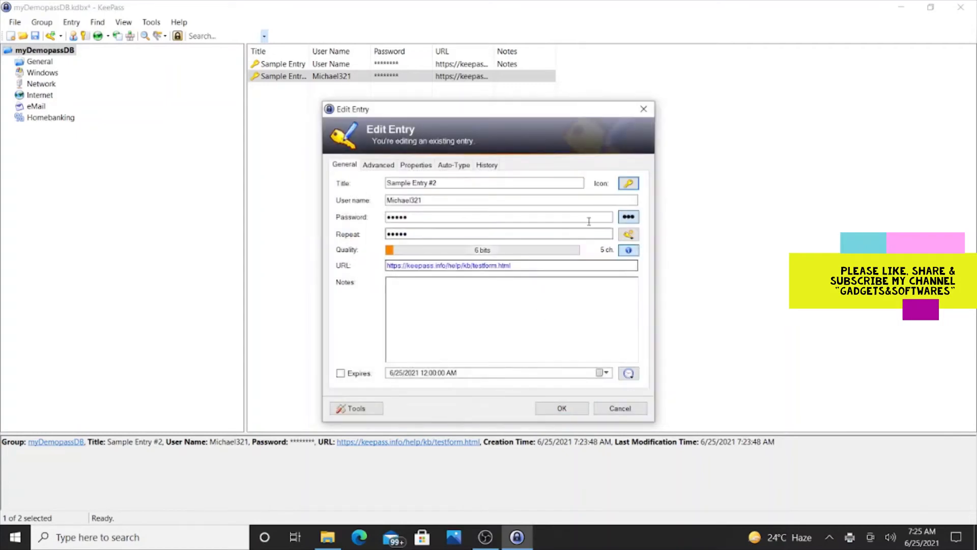
pyautogui.click(634, 222)
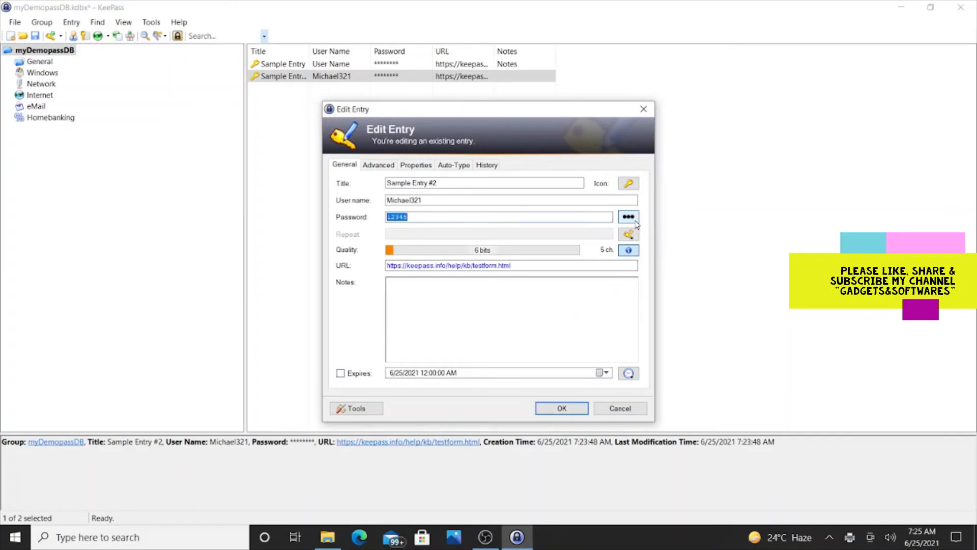
pyautogui.click(635, 222)
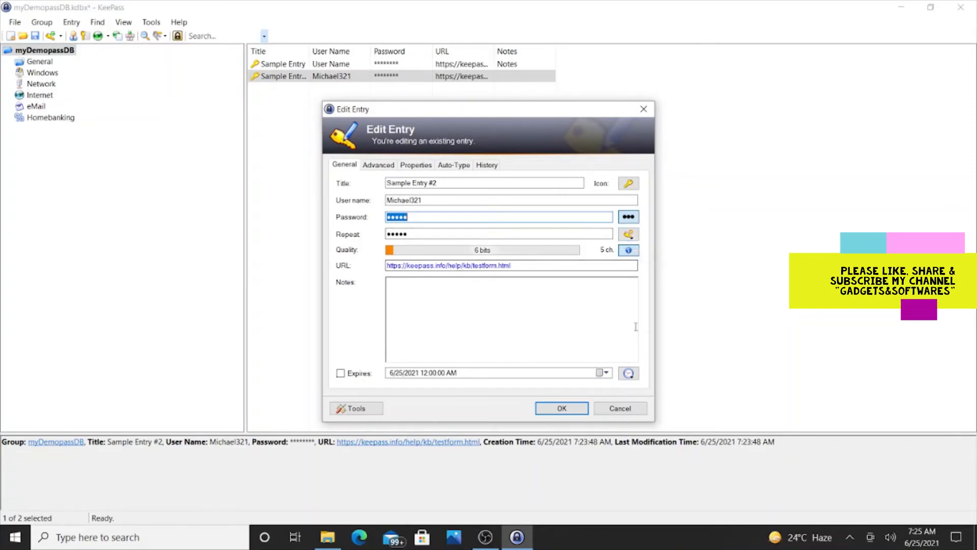
pyautogui.click(377, 166)
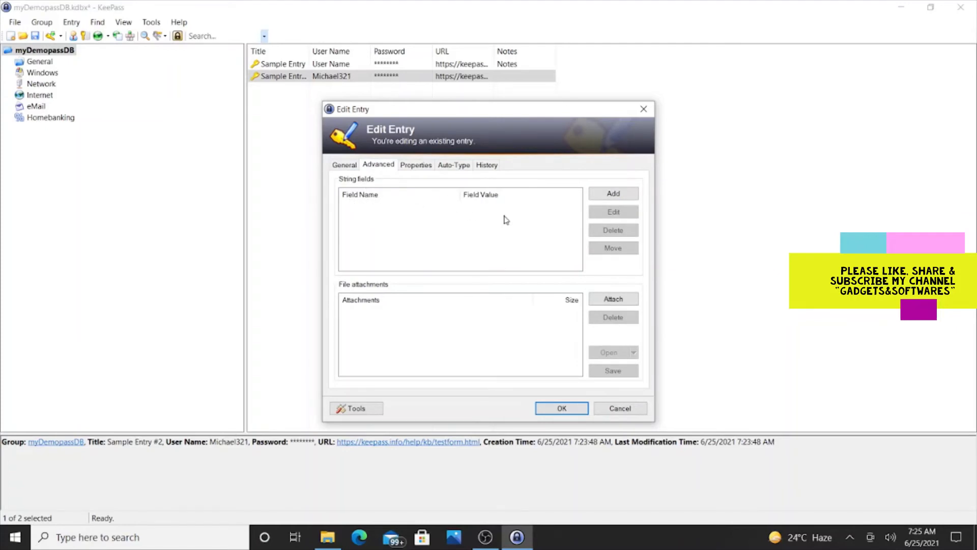
pyautogui.click(413, 168)
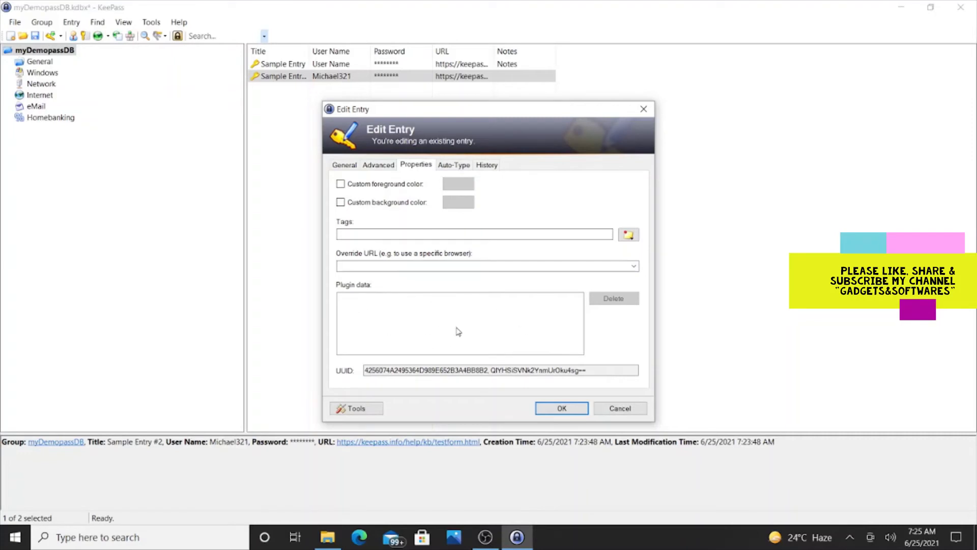
pyautogui.click(441, 168)
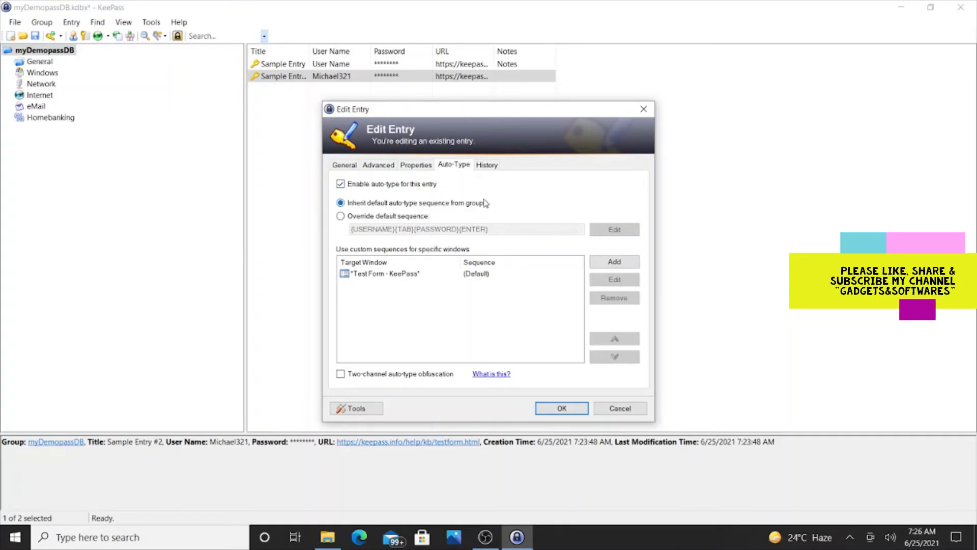
pyautogui.click(484, 167)
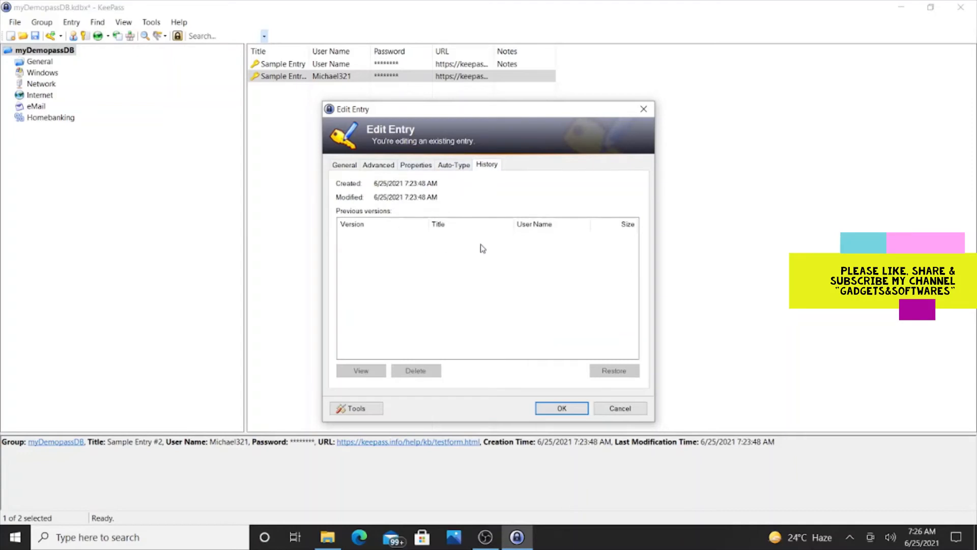
pyautogui.click(345, 167)
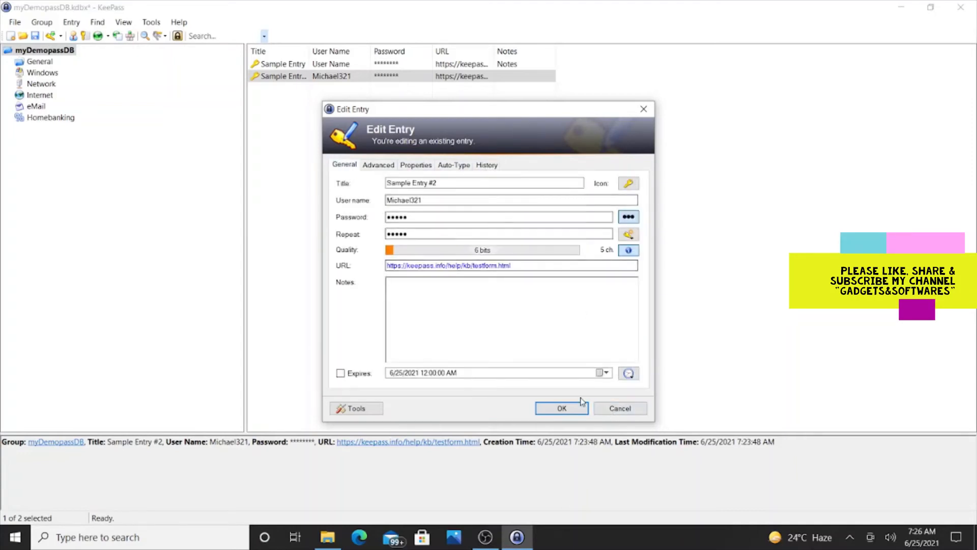
pyautogui.click(631, 253)
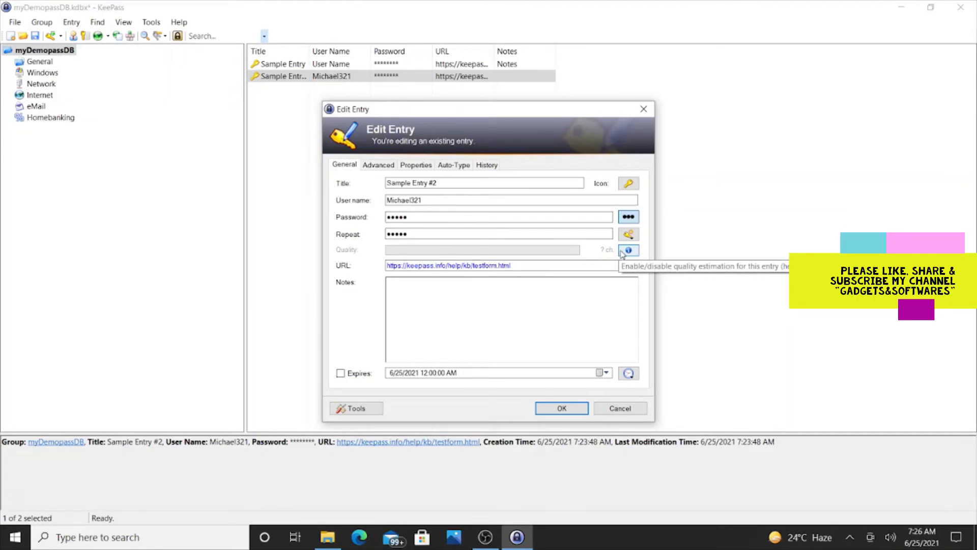
pyautogui.click(626, 252)
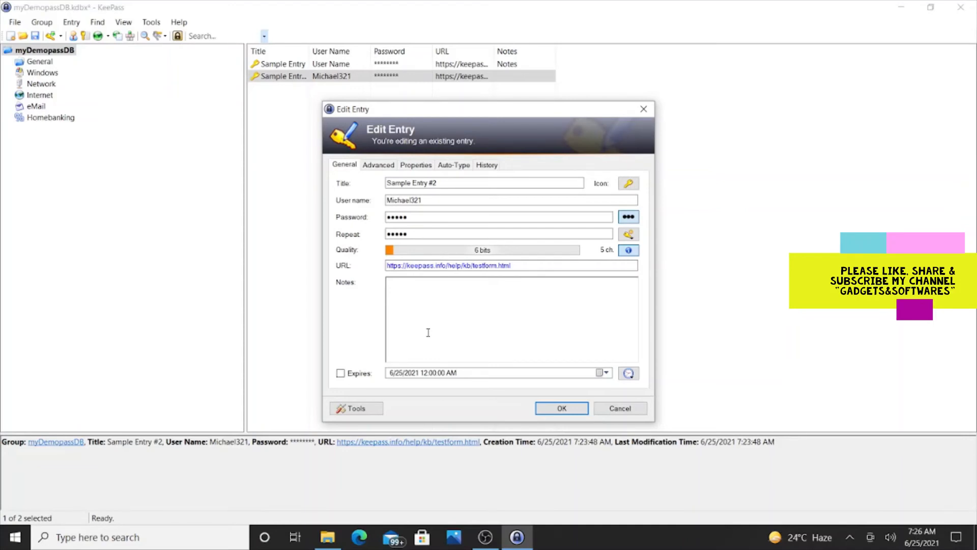
pyautogui.click(360, 413)
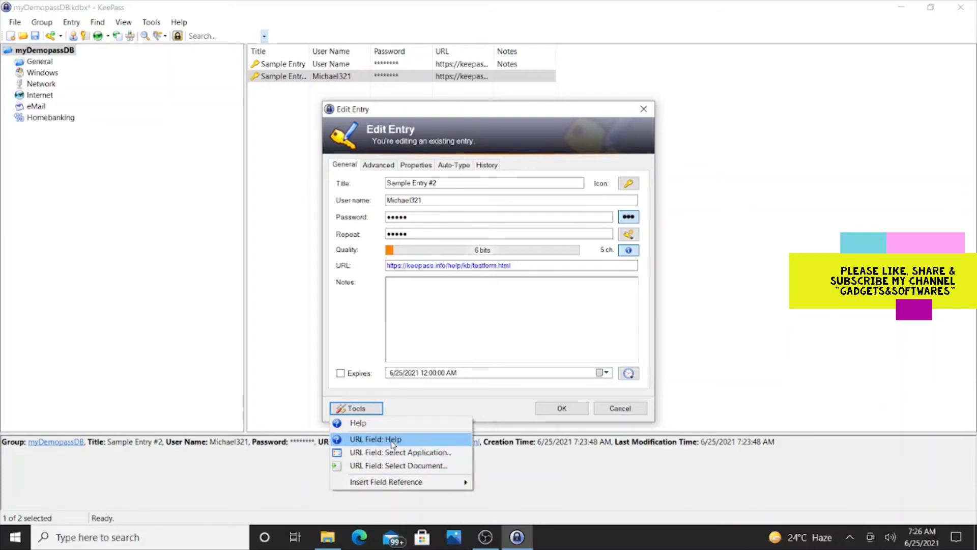
pyautogui.click(423, 454)
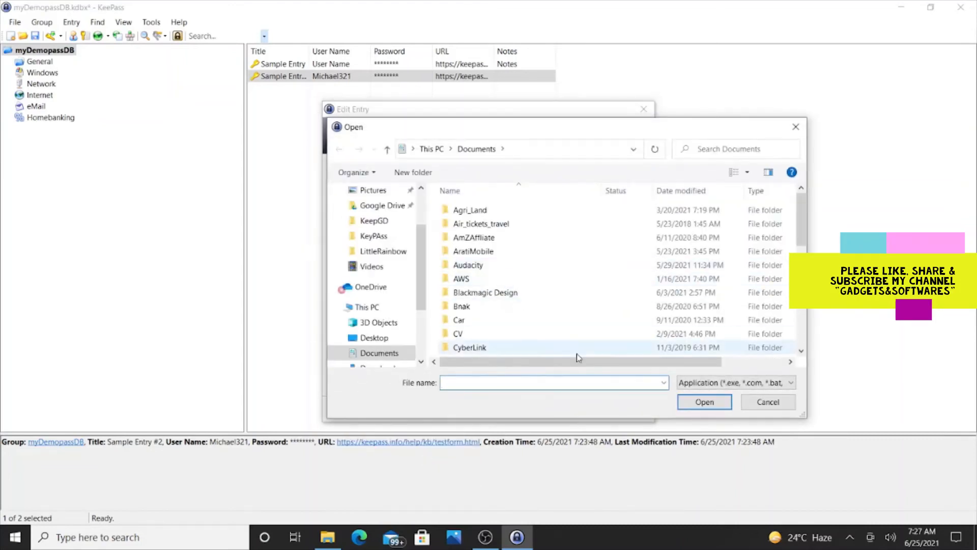
pyautogui.click(768, 402)
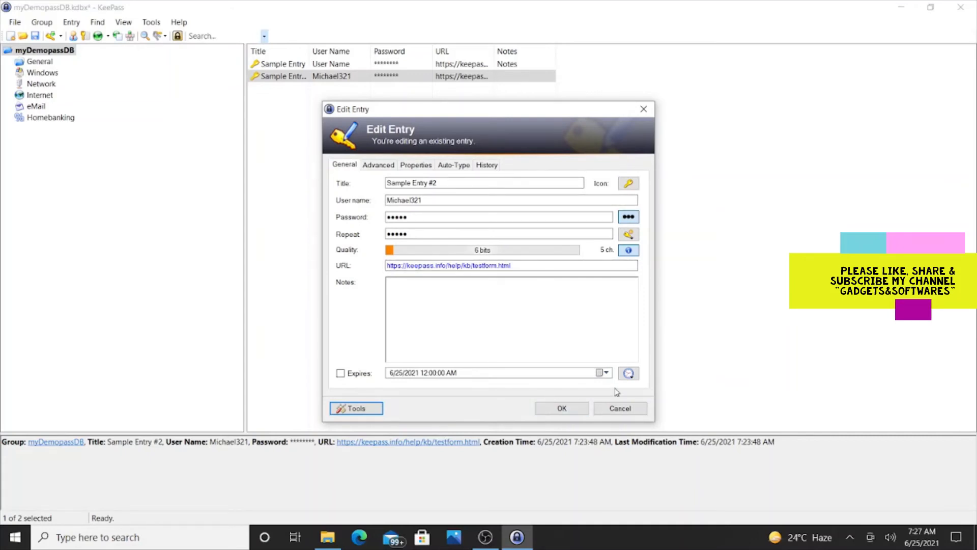
pyautogui.click(366, 414)
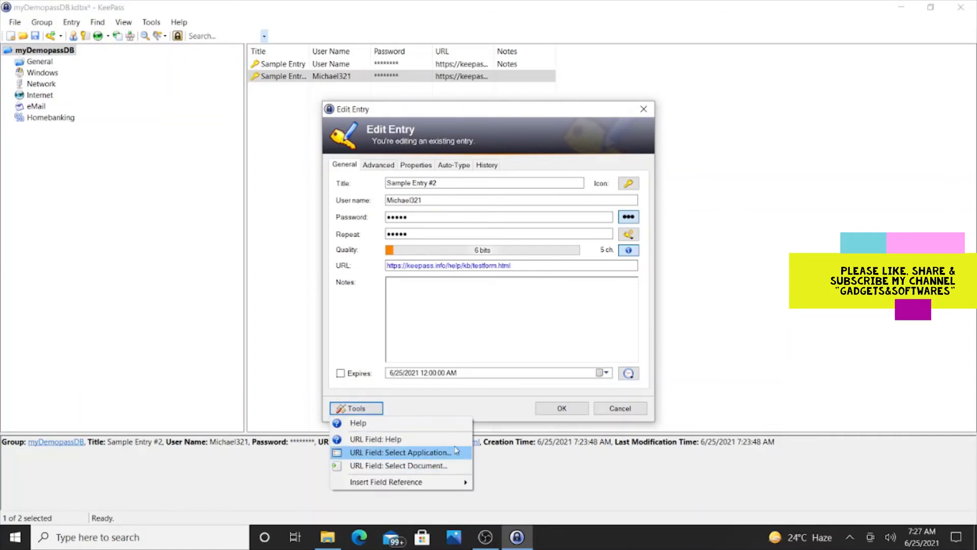
pyautogui.moveTo(393, 486)
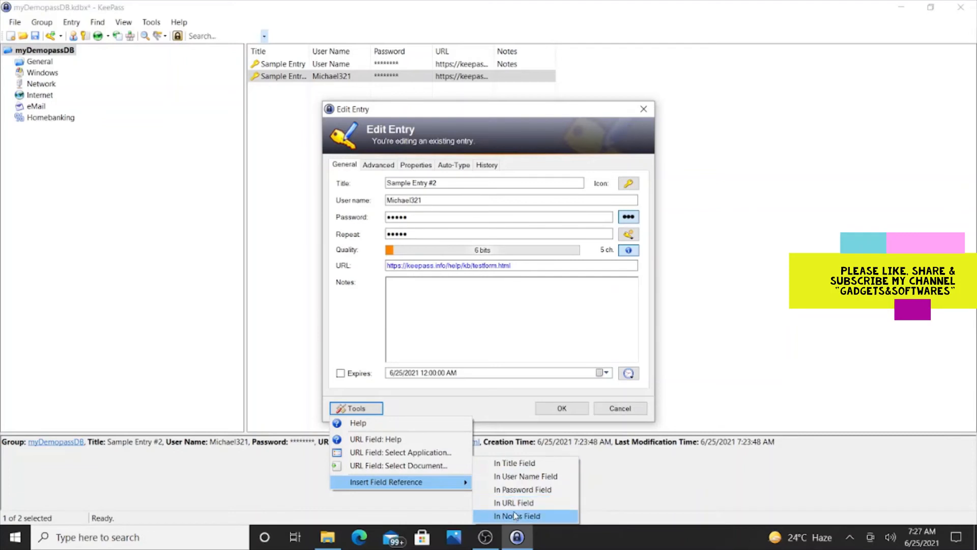
pyautogui.click(435, 409)
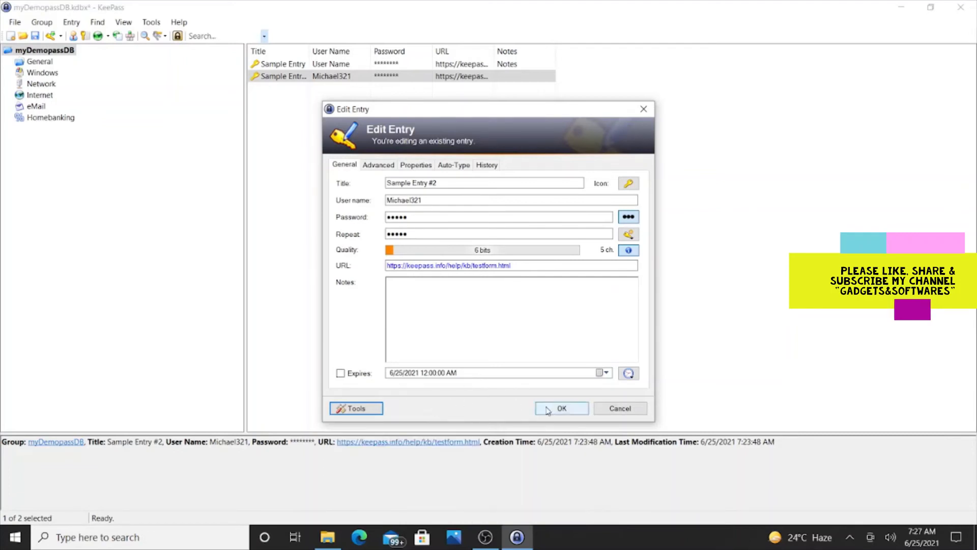
pyautogui.click(550, 409)
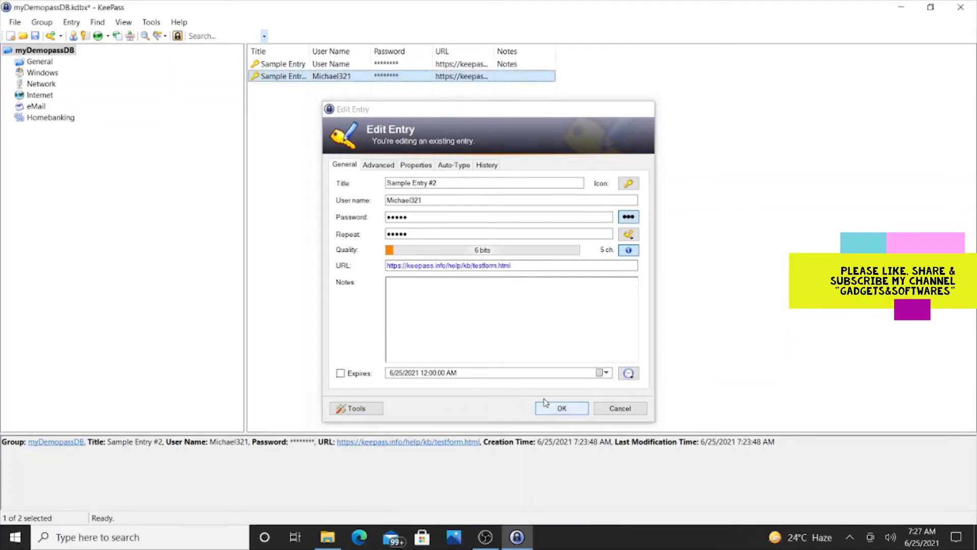
pyautogui.doubleClick(299, 65)
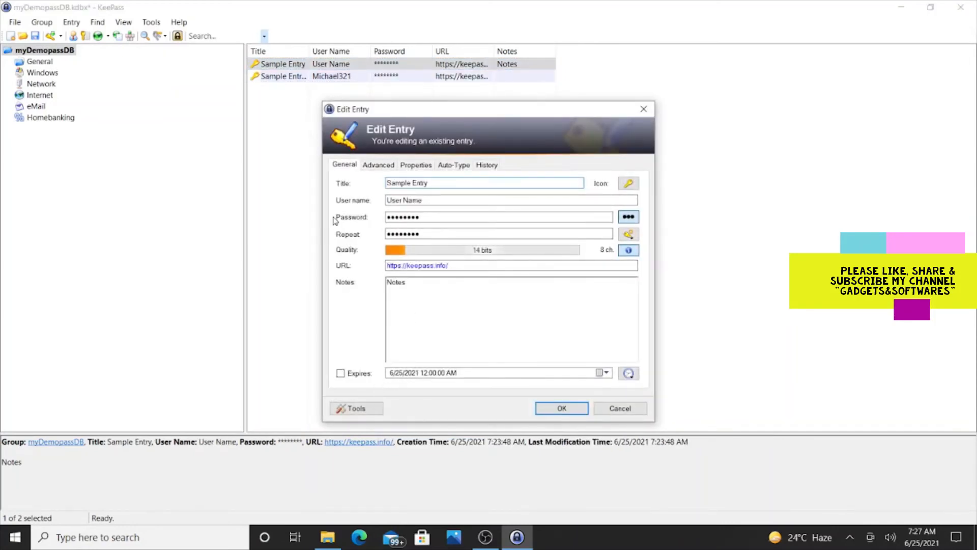
pyautogui.click(369, 166)
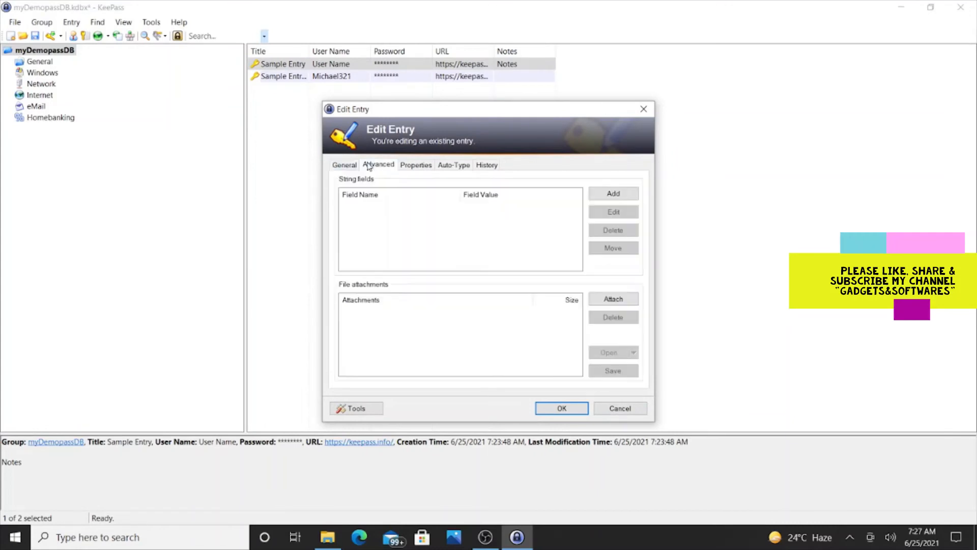
pyautogui.click(415, 166)
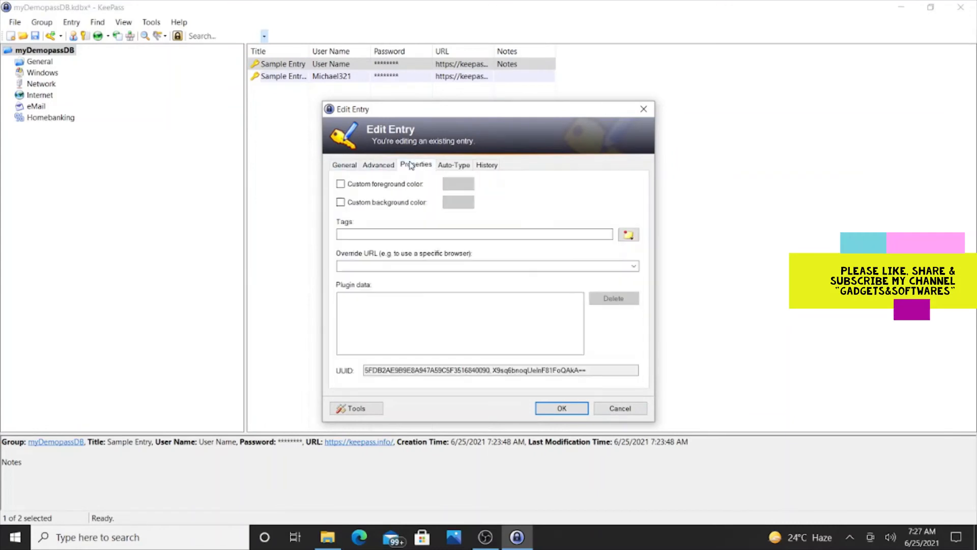
pyautogui.click(442, 168)
pyautogui.click(344, 165)
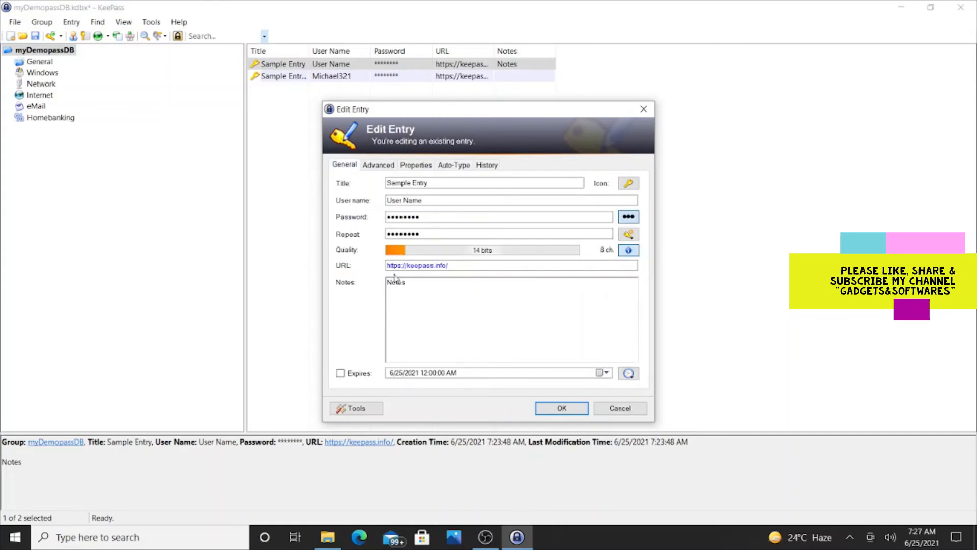
pyautogui.click(374, 412)
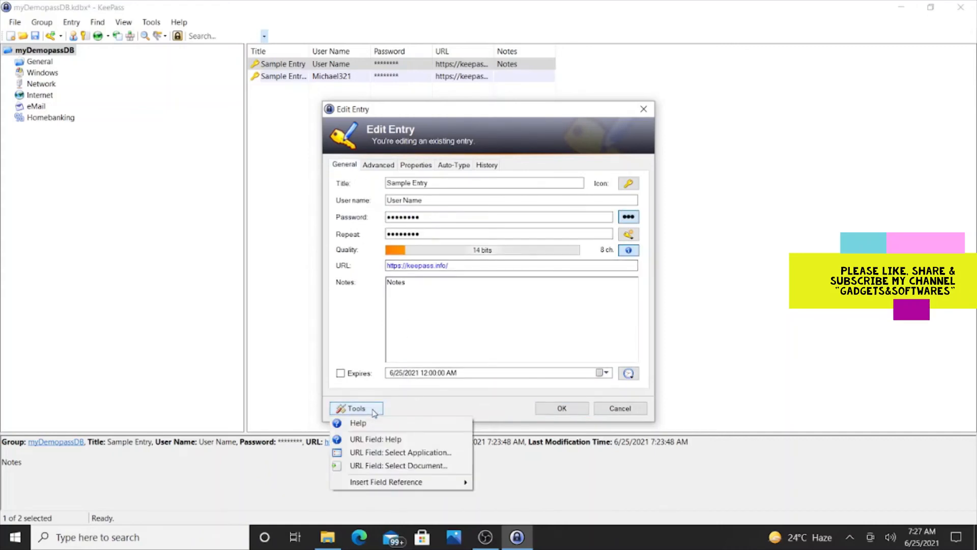
pyautogui.click(374, 411)
pyautogui.click(374, 411)
pyautogui.click(560, 407)
pyautogui.click(560, 408)
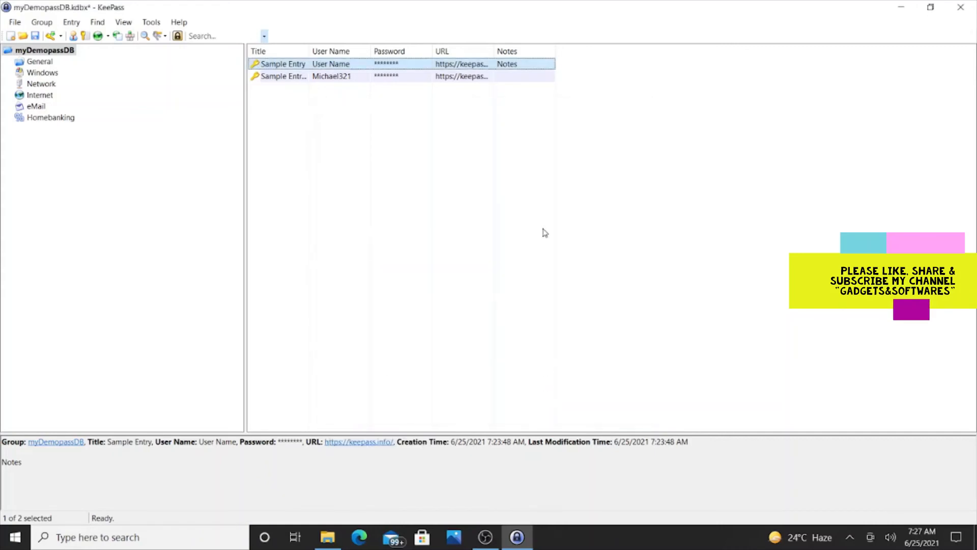
# Add a new entry from the entry list's context menu, glancing at its Tools and password-generation menus
pyautogui.rightClick(288, 92)
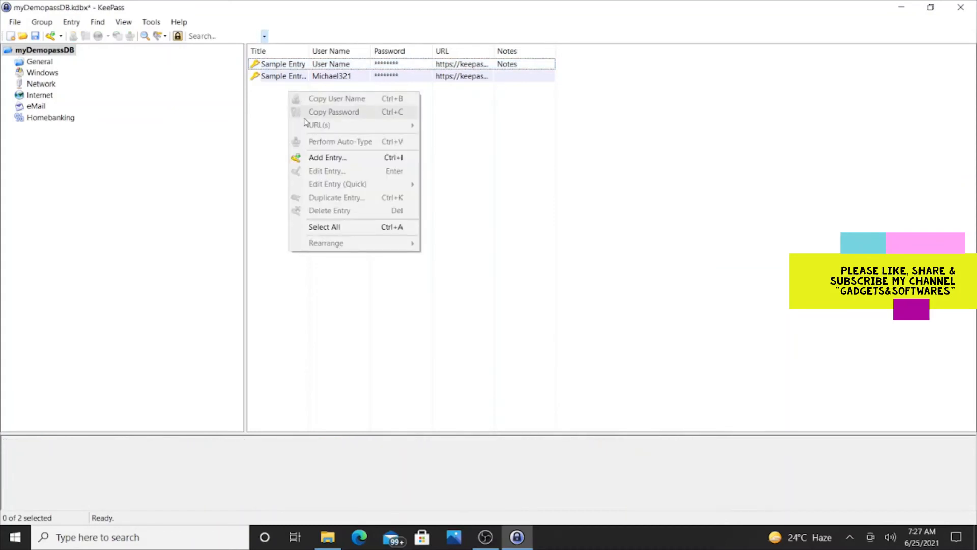
pyautogui.click(312, 157)
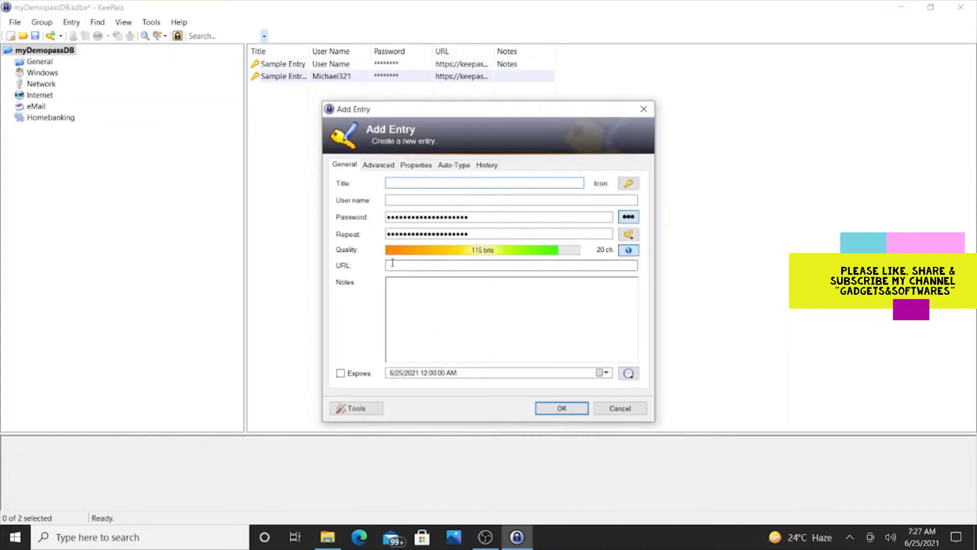
pyautogui.click(358, 410)
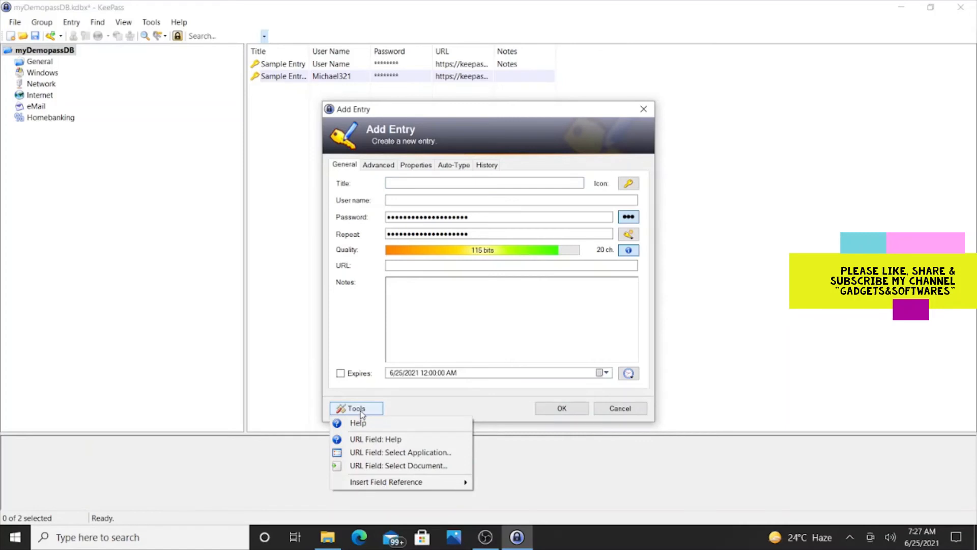
pyautogui.click(520, 323)
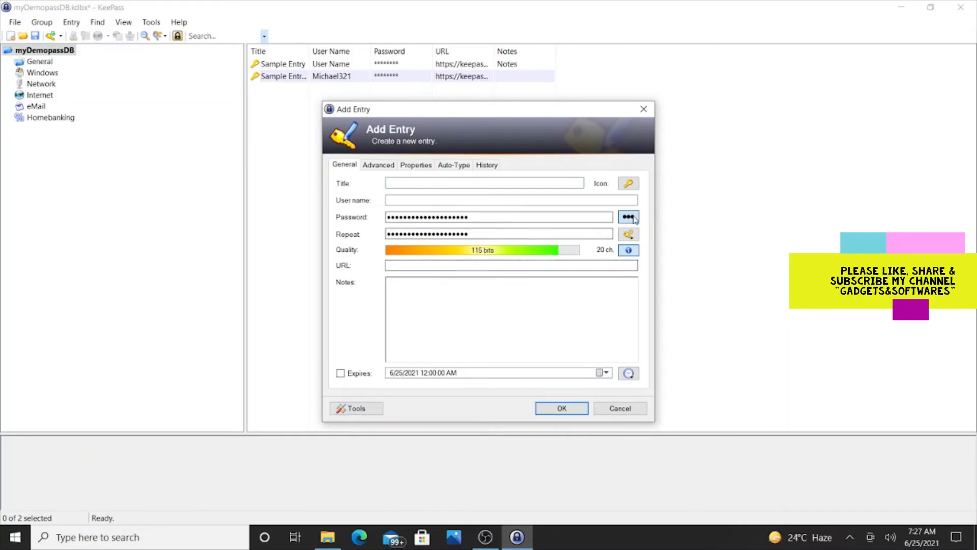
pyautogui.click(630, 235)
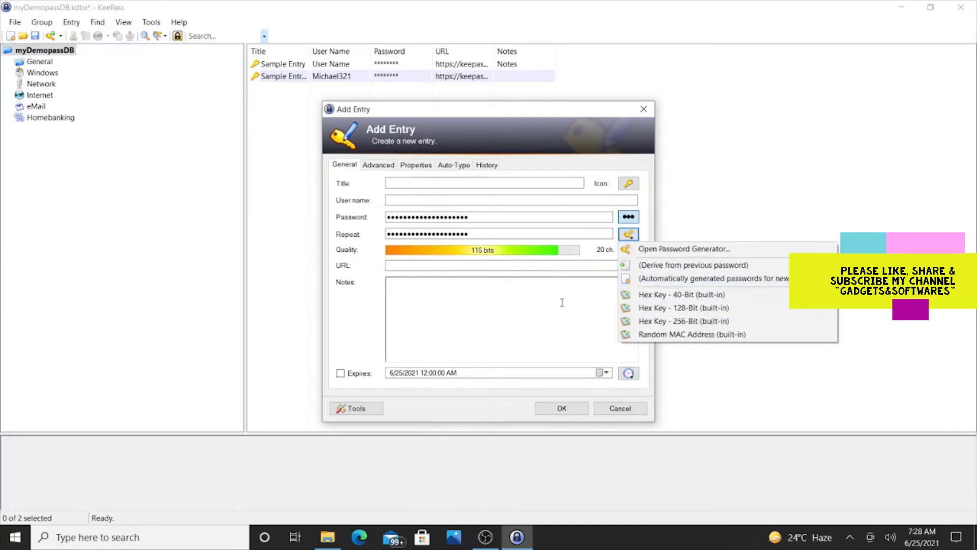
pyautogui.click(521, 285)
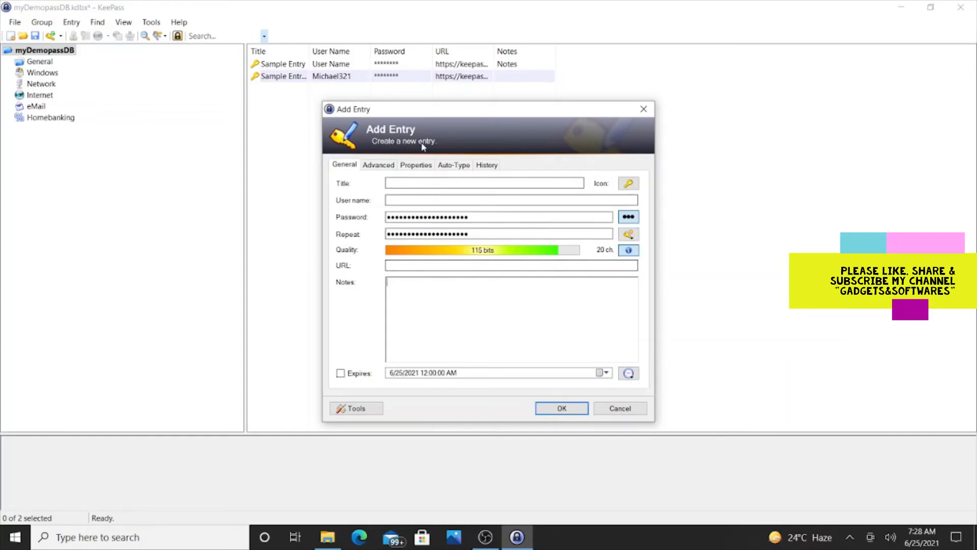
pyautogui.click(417, 184)
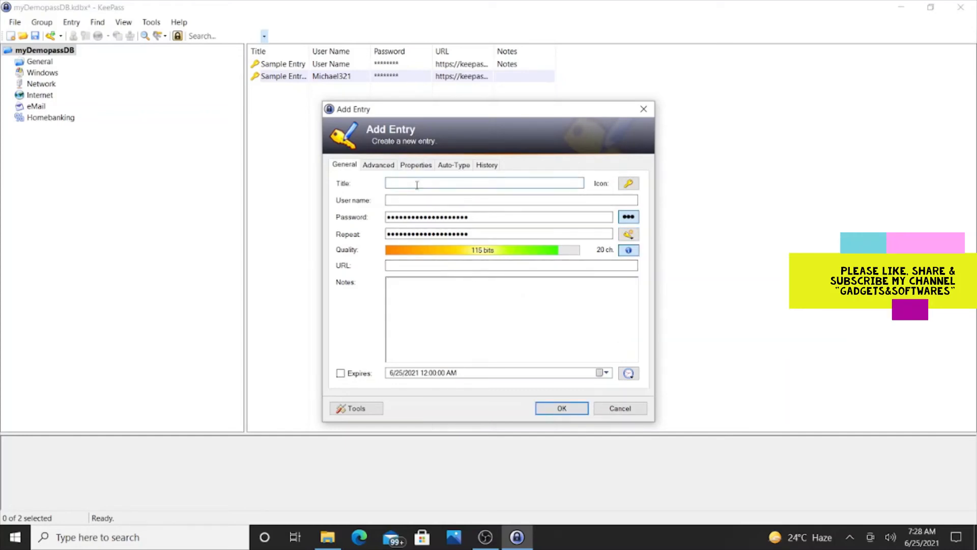
# Enter the title 'My Gmail pasword and gmail related' and the account user name
pyautogui.write('My Gmail pasword and gm')
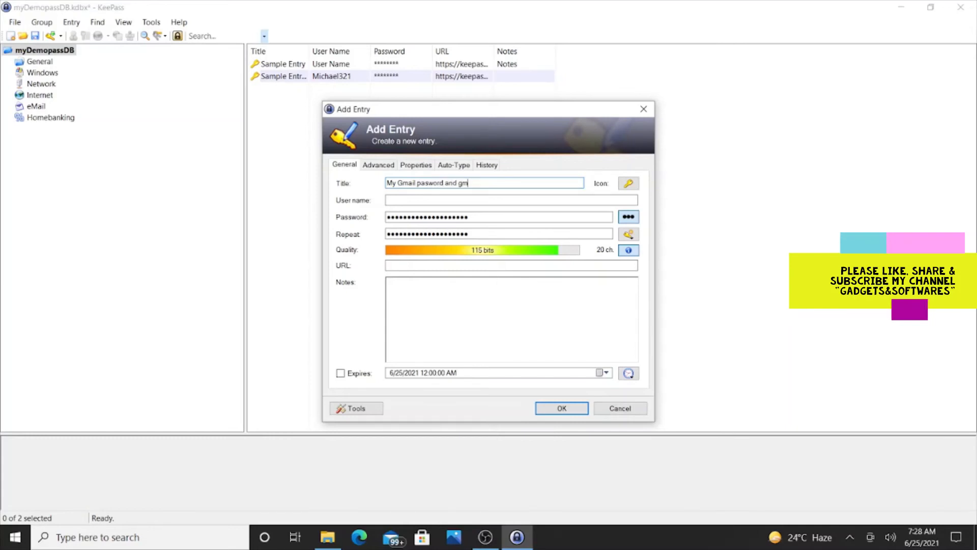
pyautogui.write('ail related info')
pyautogui.press('Tab')
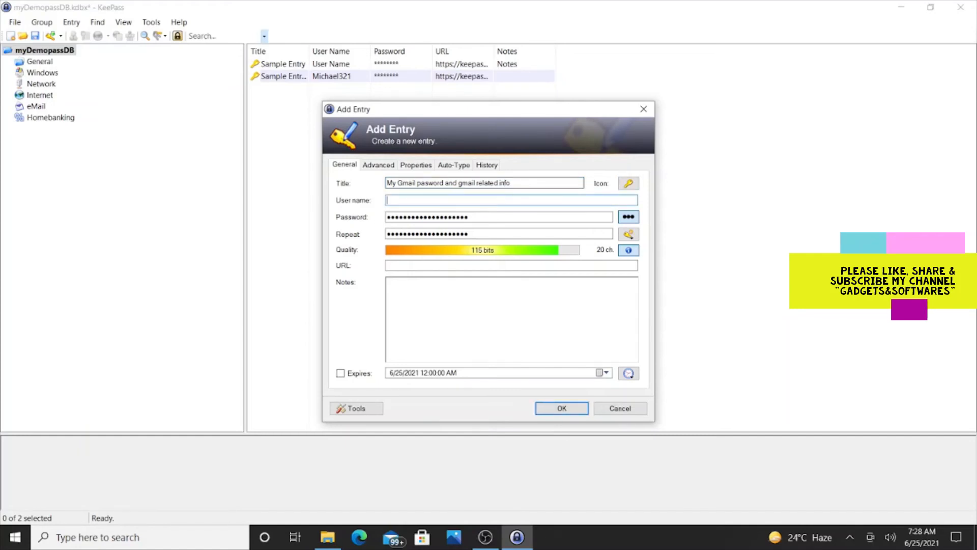
pyautogui.write('XyzAbc')
# Replace the generated password with a new 10-character password and repeat it in the confirmation
pyautogui.press('Tab')
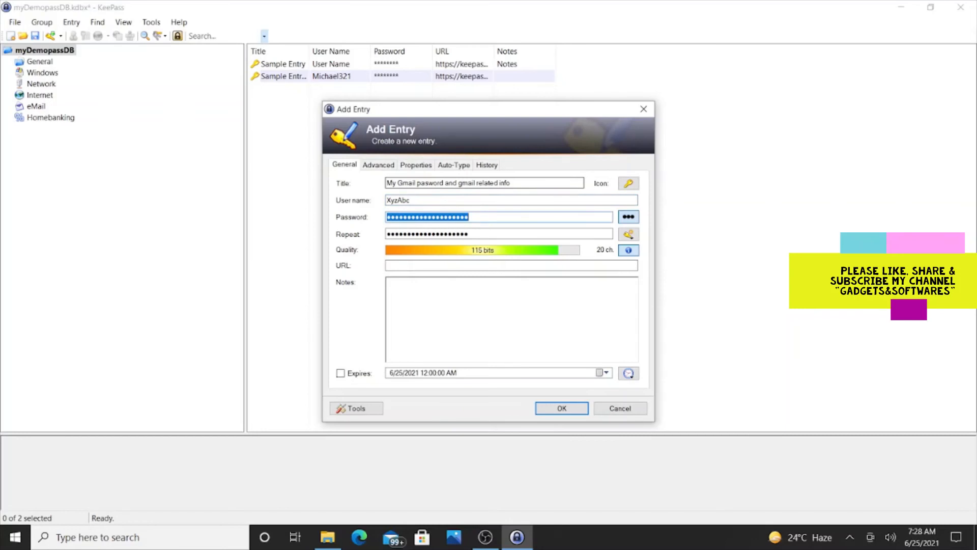
pyautogui.click(629, 218)
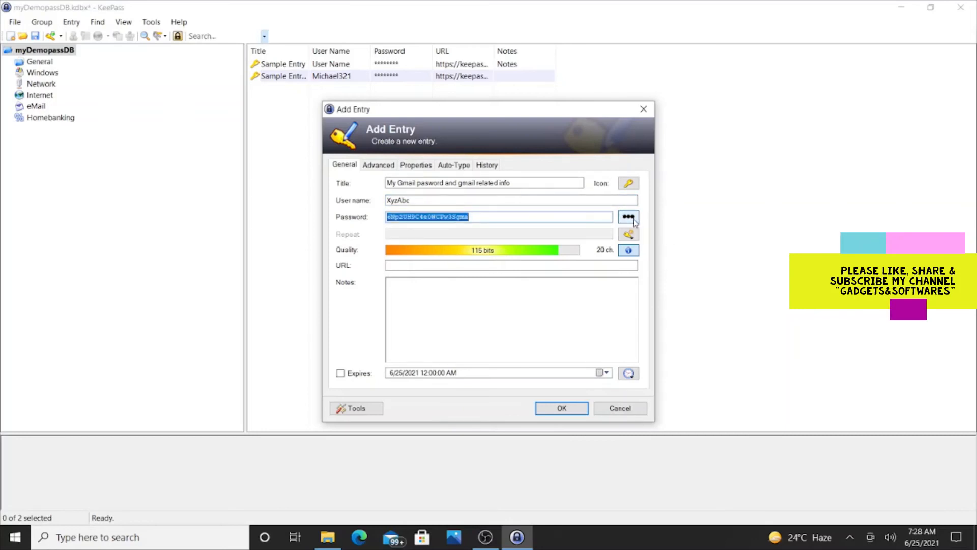
pyautogui.click(633, 219)
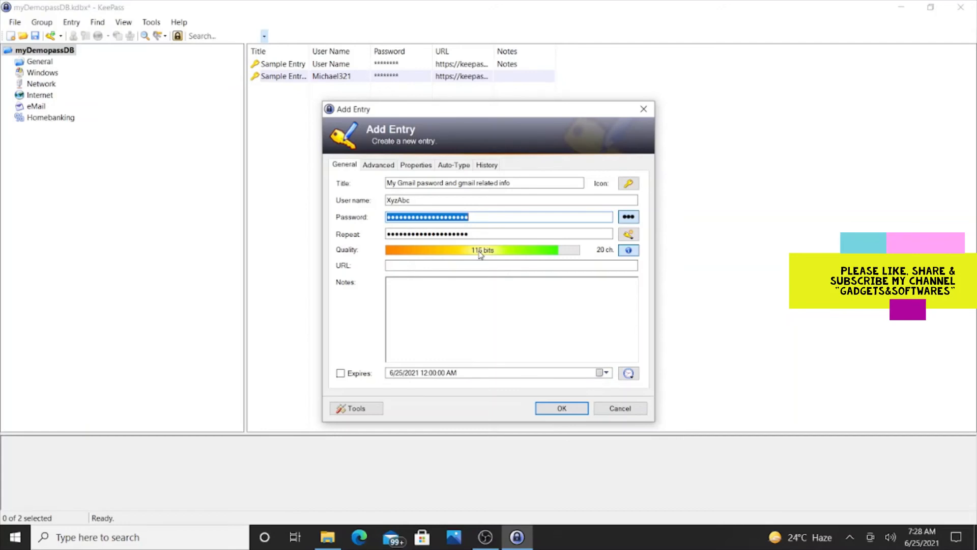
pyautogui.write('1234567')
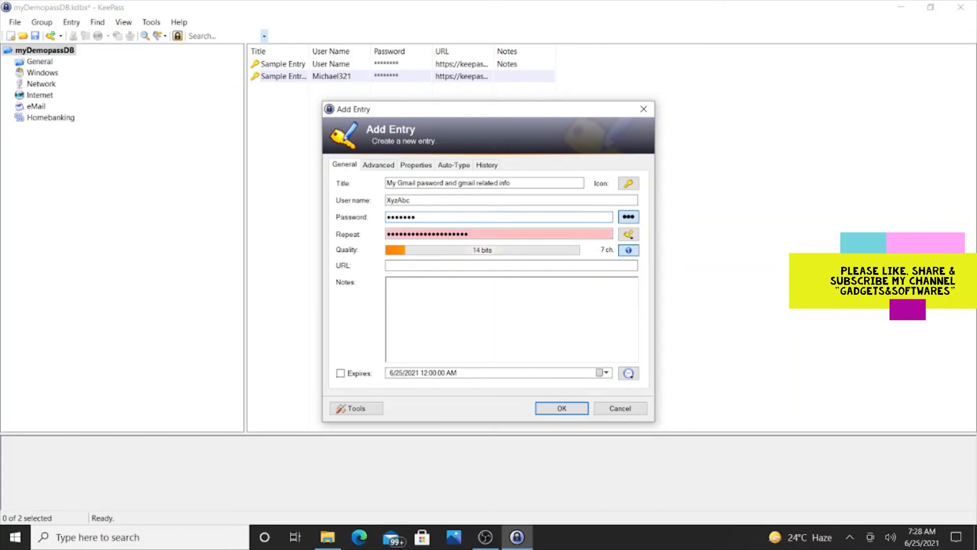
pyautogui.write('890')
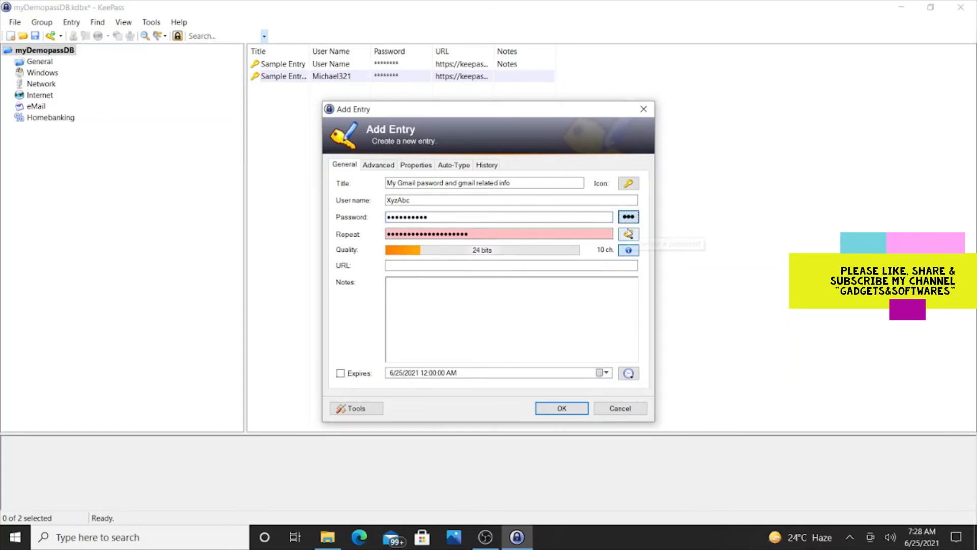
pyautogui.click(490, 233)
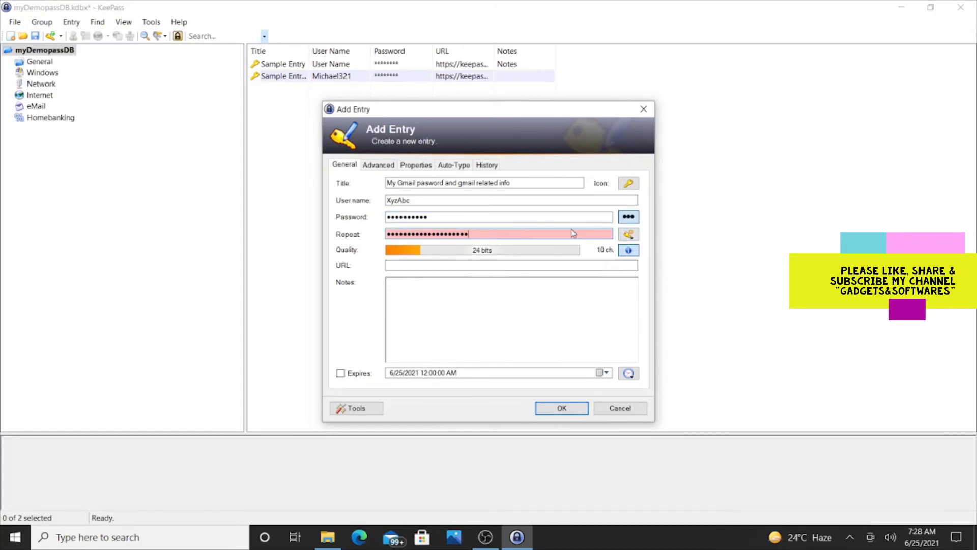
pyautogui.press('BackSpace')
pyautogui.press('BackSpace')
pyautogui.press('BackSpace')
pyautogui.press('BackSpace')
pyautogui.press('BackSpace')
pyautogui.press('BackSpace')
pyautogui.press('BackSpace')
pyautogui.press('BackSpace')
pyautogui.press('BackSpace')
pyautogui.press('BackSpace')
pyautogui.press('BackSpace')
pyautogui.press('BackSpace')
pyautogui.press('BackSpace')
pyautogui.press('BackSpace')
pyautogui.press('BackSpace')
pyautogui.press('BackSpace')
pyautogui.press('BackSpace')
pyautogui.press('BackSpace')
pyautogui.press('BackSpace')
pyautogui.write('••••••••••')
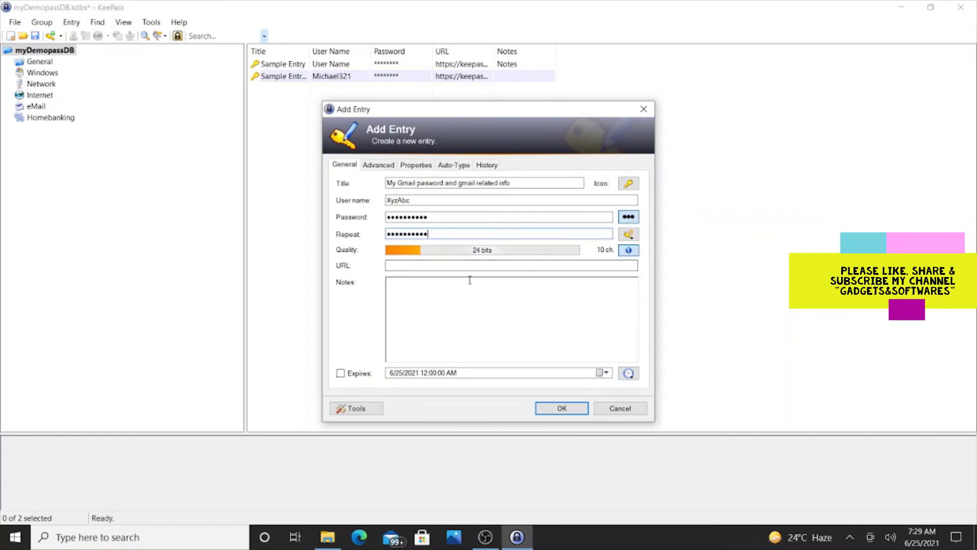
# Fill in the URL gmail.com and the note 'My user id and password details for Gmail'
pyautogui.click(462, 266)
pyautogui.write('gmail.com')
pyautogui.press('Tab')
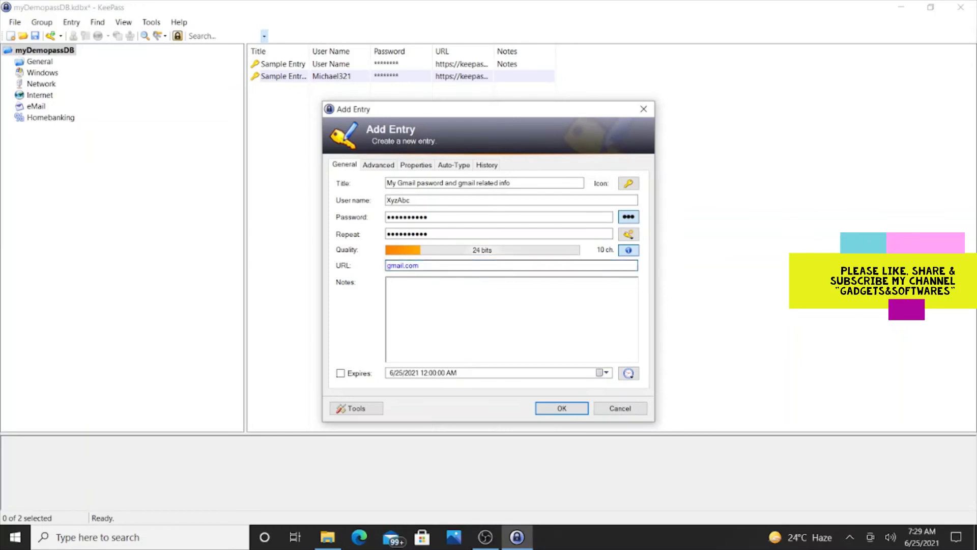
pyautogui.write('My user id and password d')
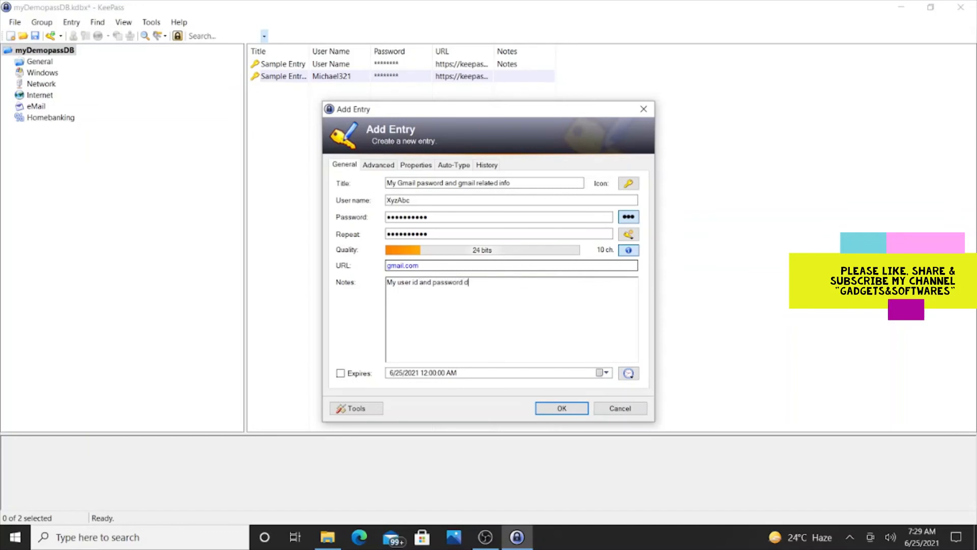
pyautogui.write('etails for Gmail')
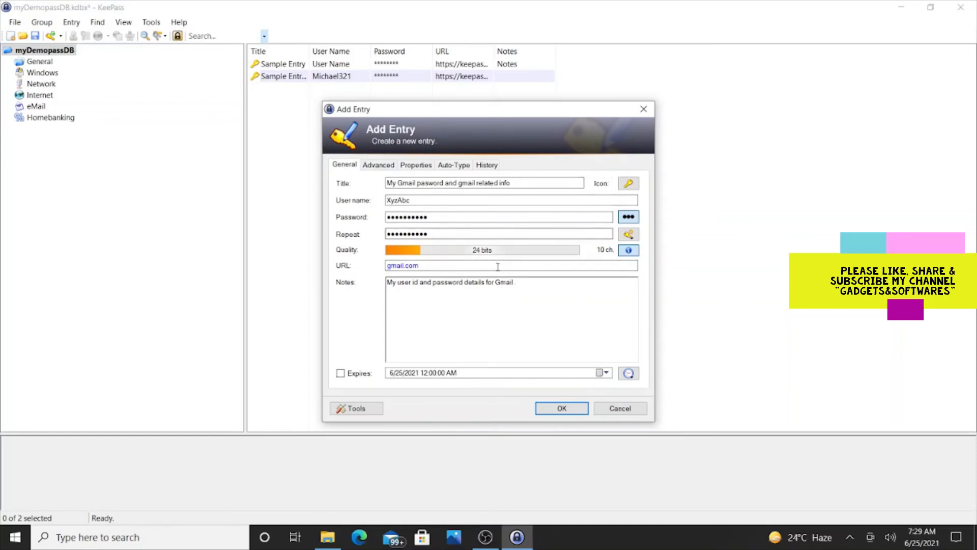
# Open the full Password Generator from the key button's menu beside Repeat
pyautogui.click(629, 235)
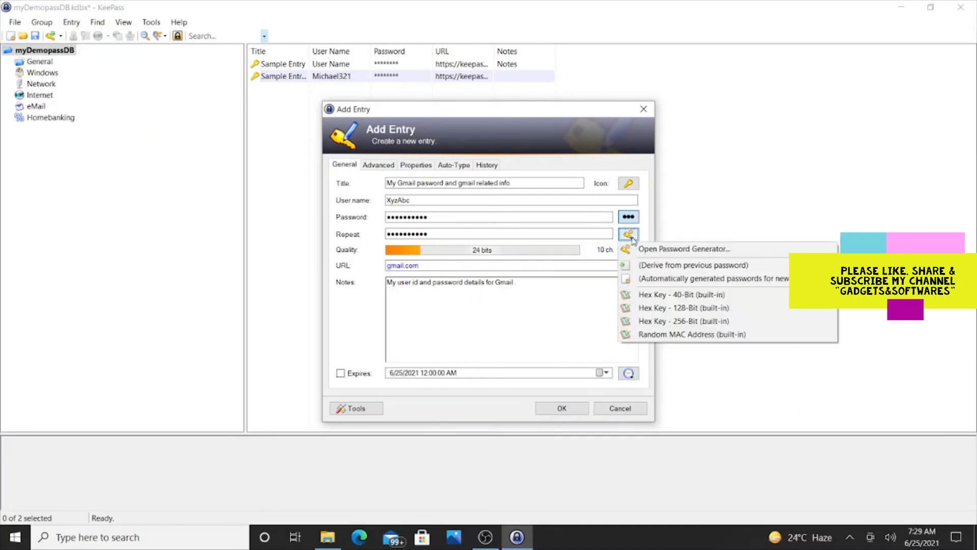
pyautogui.click(658, 252)
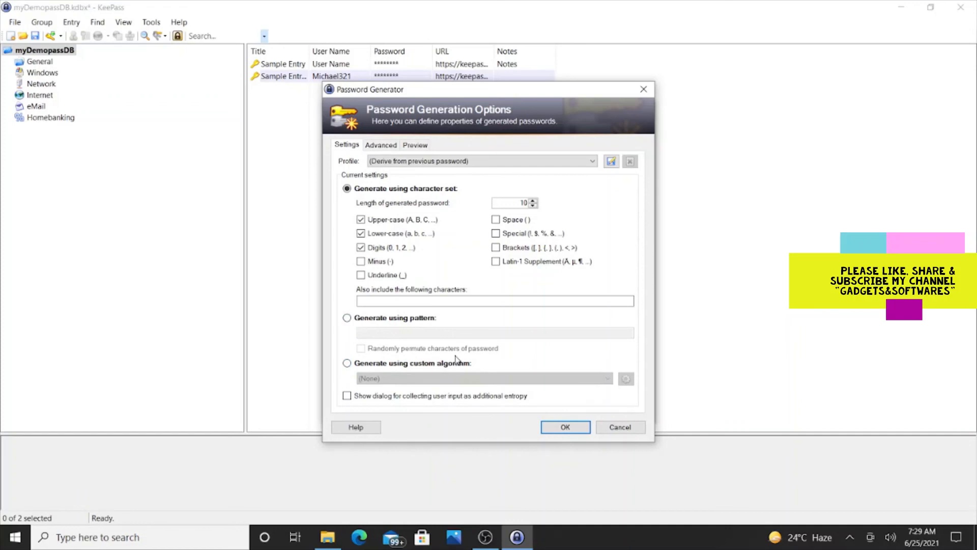
# Compare the Password Generator's character-set settings, advanced rules and sample password preview
pyautogui.click(386, 147)
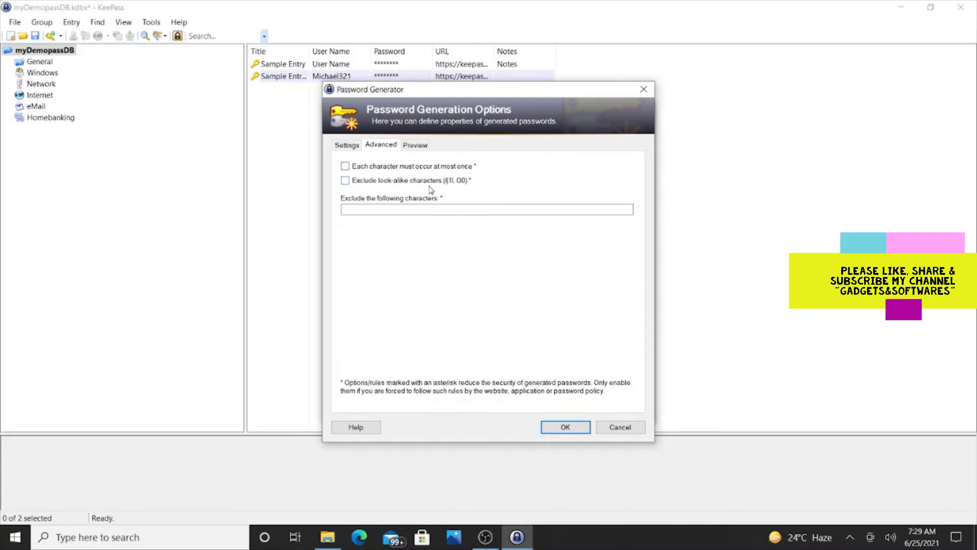
pyautogui.click(421, 149)
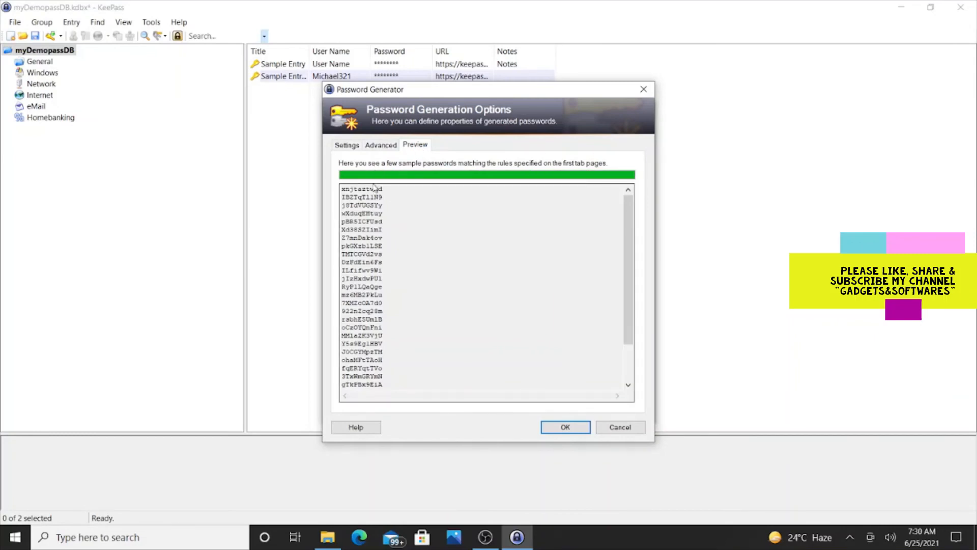
pyautogui.click(351, 147)
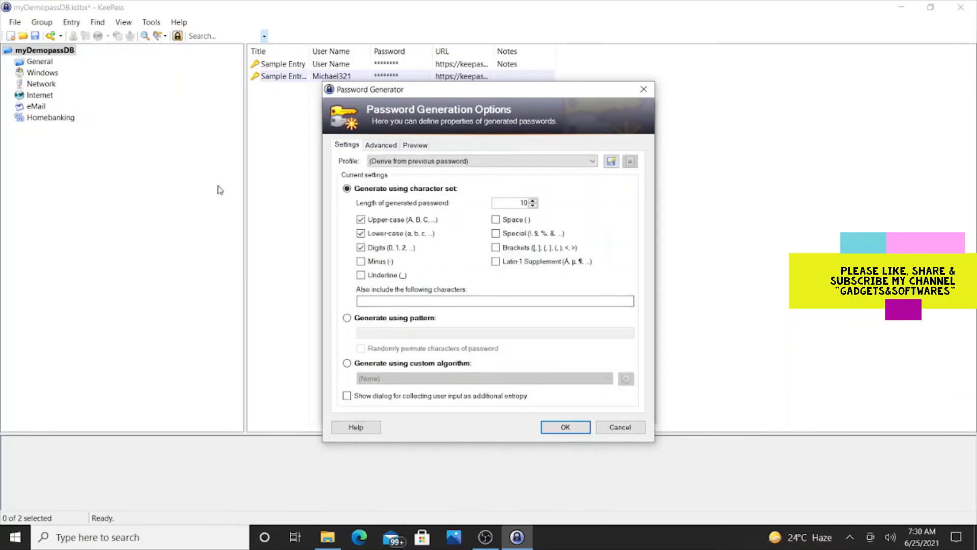
pyautogui.click(405, 146)
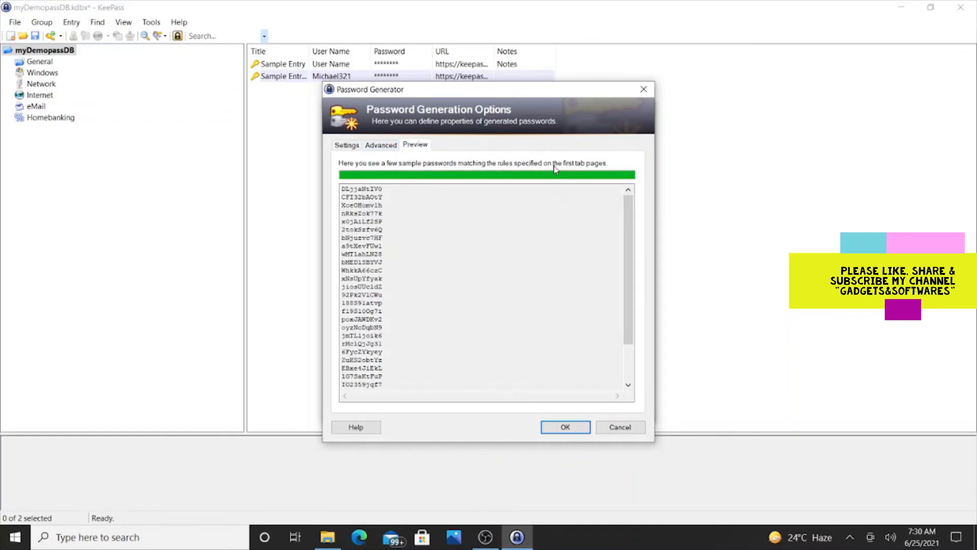
pyautogui.click(351, 145)
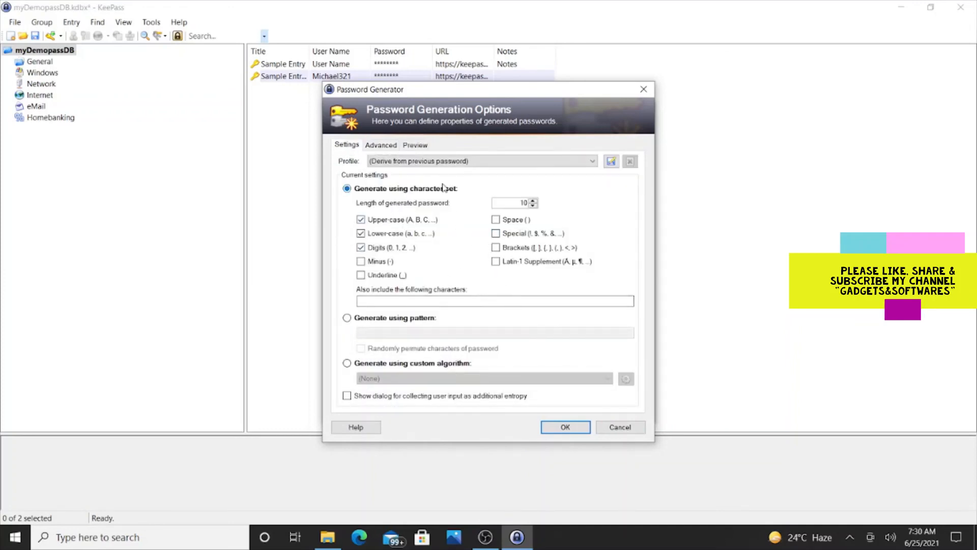
pyautogui.click(411, 145)
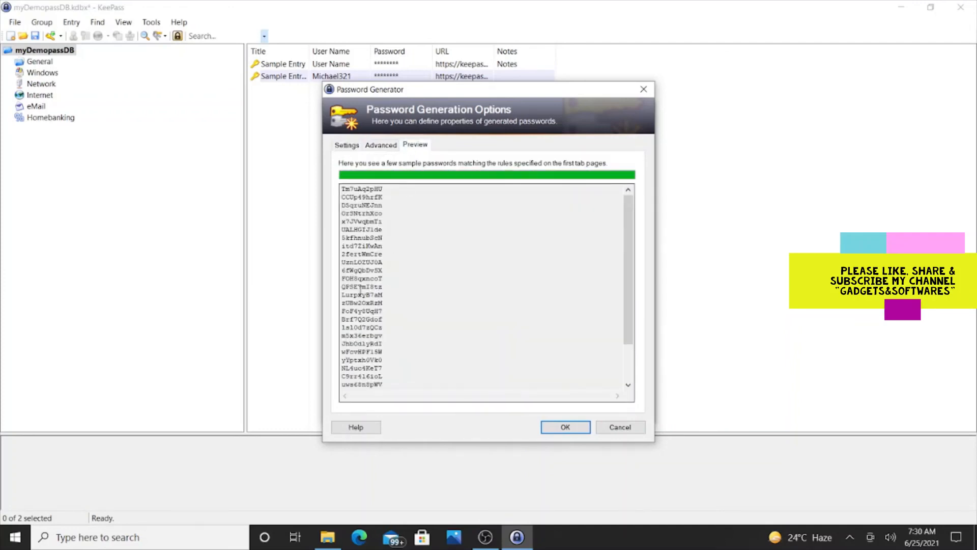
pyautogui.scroll(-2, 380, 344)
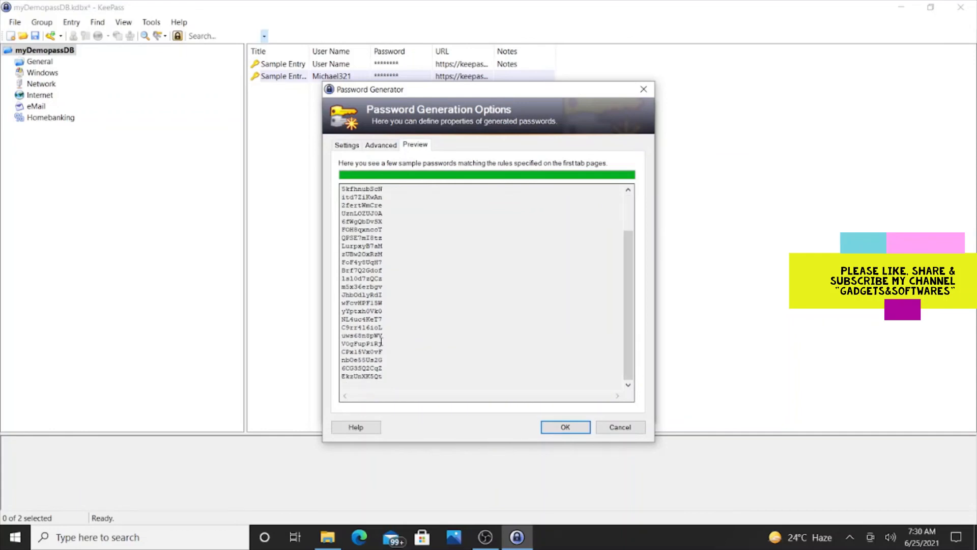
pyautogui.scroll(2, 381, 342)
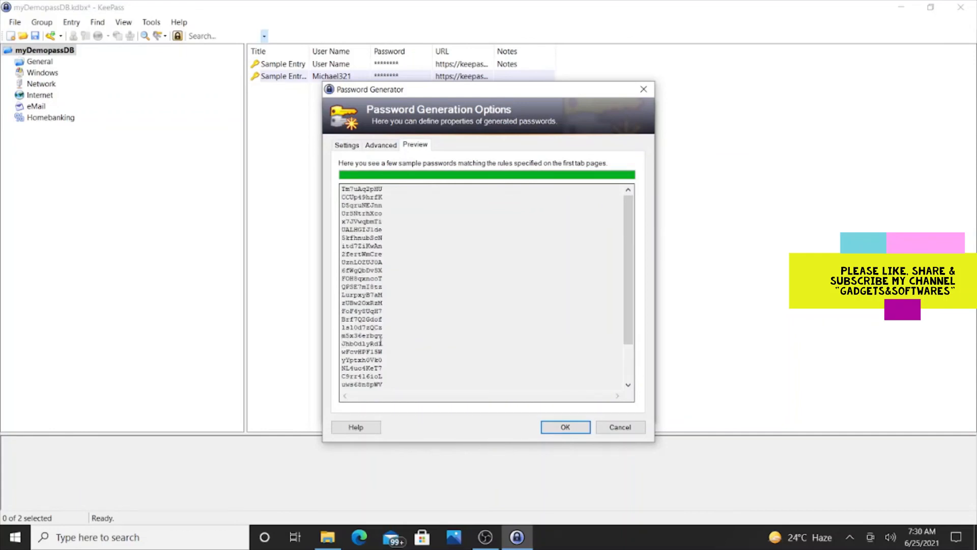
# Accept the generator, save the Gmail entry to myDemopassDB, and show the General group
pyautogui.click(564, 428)
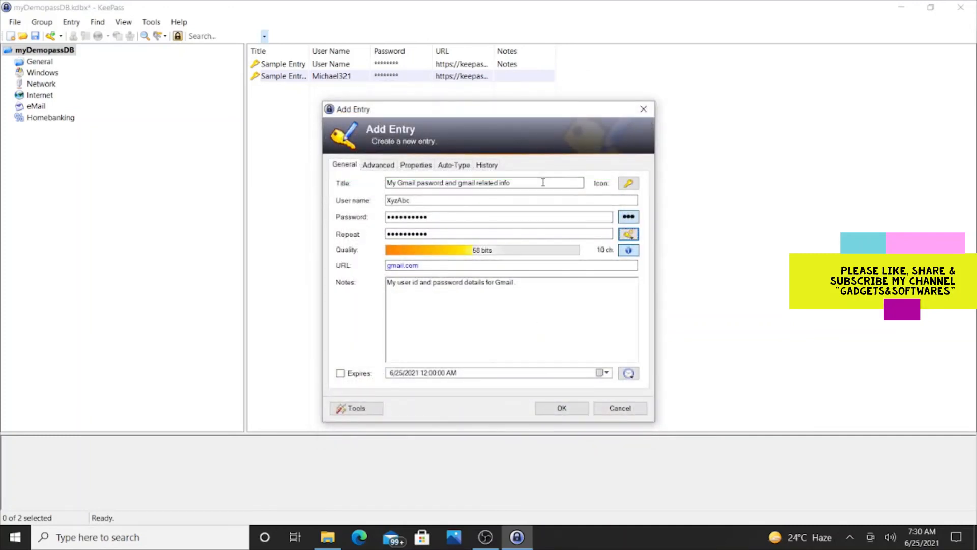
pyautogui.click(575, 413)
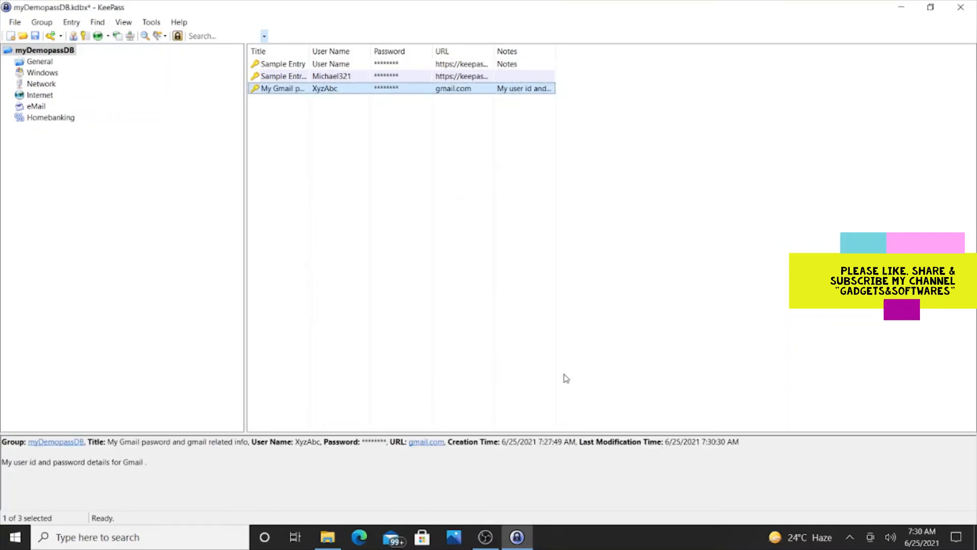
pyautogui.click(24, 62)
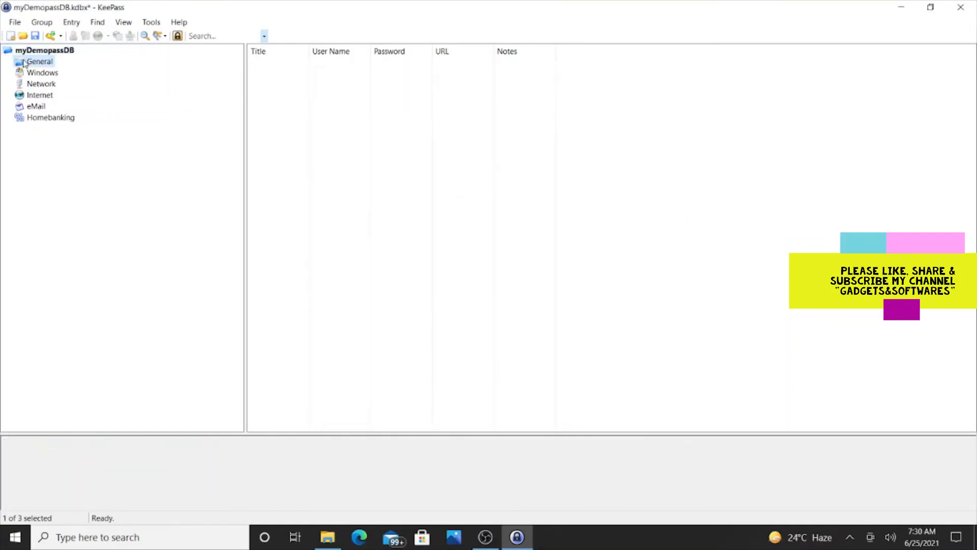
# Create a subgroup named IncomTax under General via Add Group
pyautogui.rightClick(24, 62)
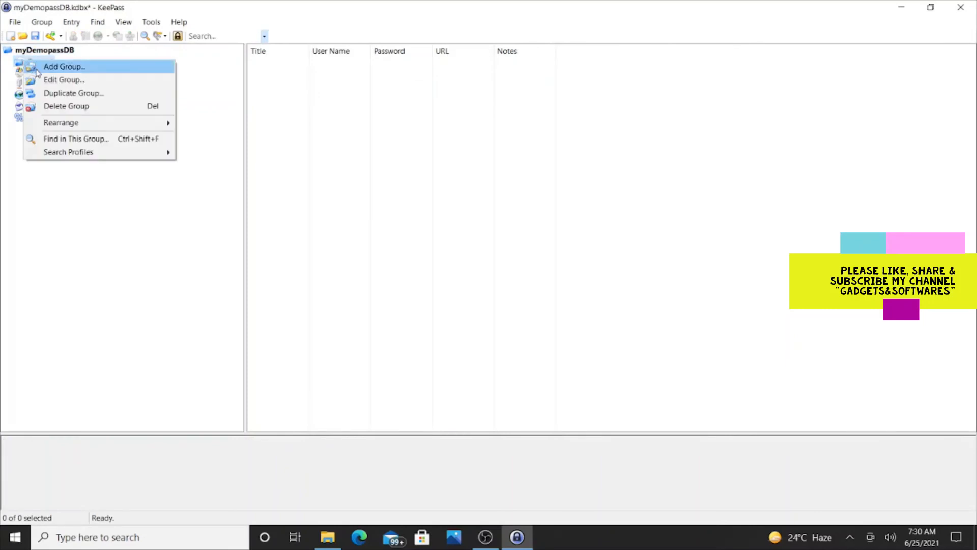
pyautogui.click(39, 67)
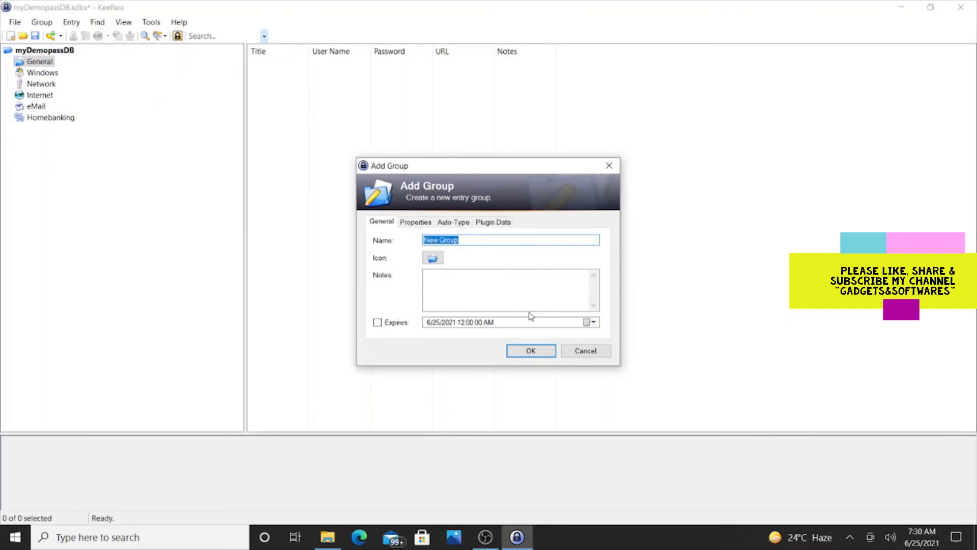
pyautogui.write('IncomTax')
pyautogui.click(530, 351)
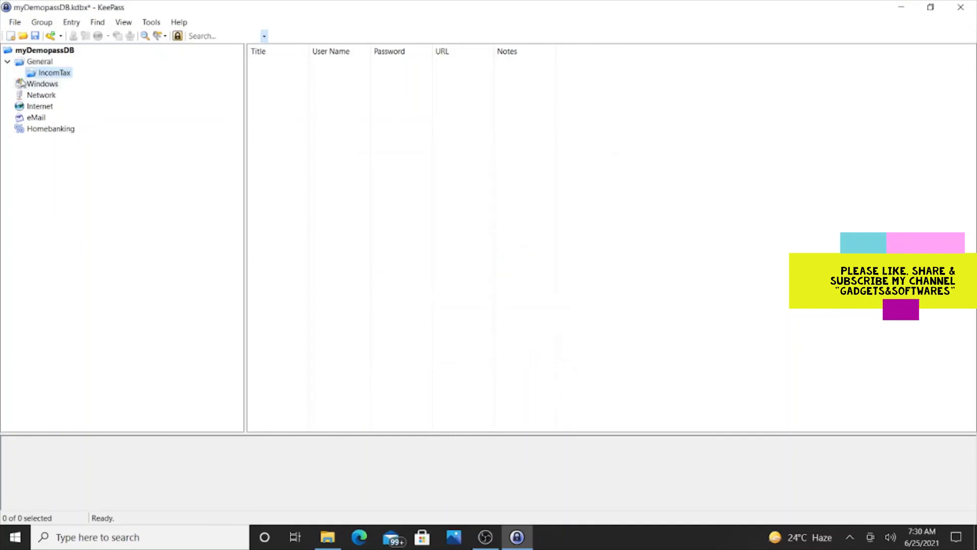
# Create the Gmail subgroup, then the Yahoo subgroup, under the eMail group
pyautogui.rightClick(34, 120)
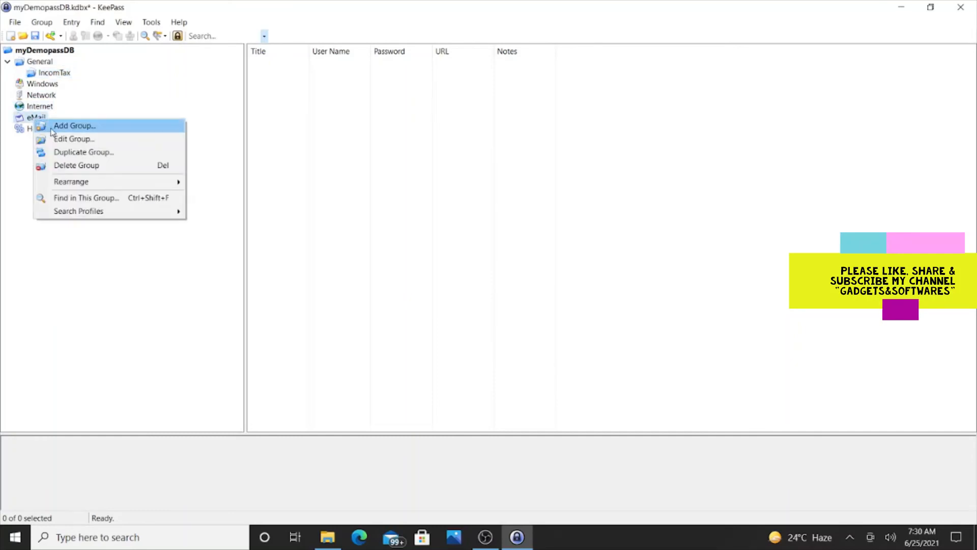
pyautogui.click(51, 131)
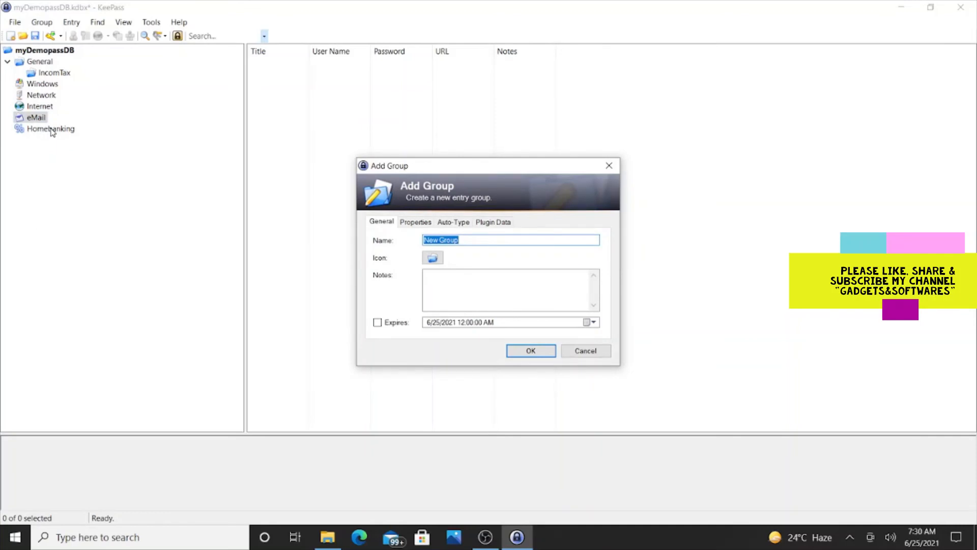
pyautogui.write('Gmail')
pyautogui.press('Return')
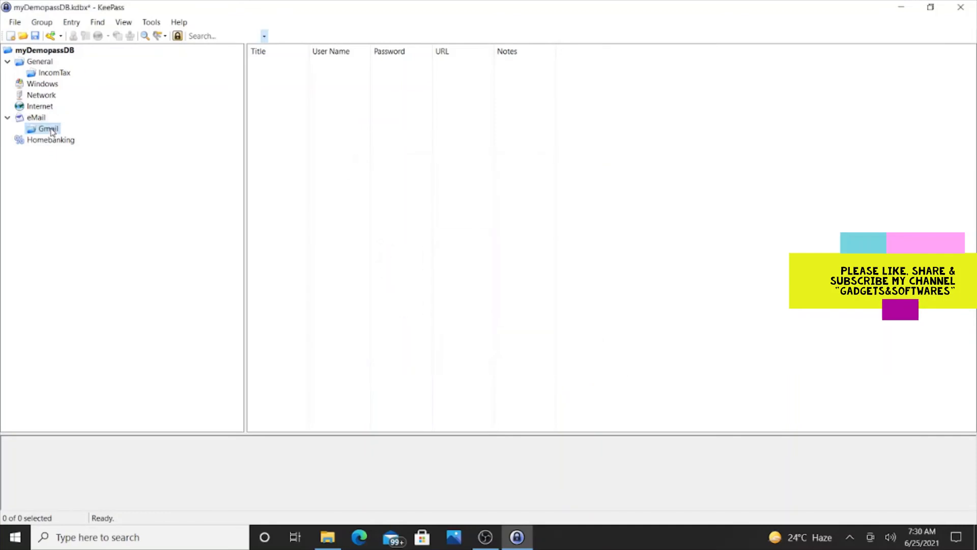
pyautogui.rightClick(41, 118)
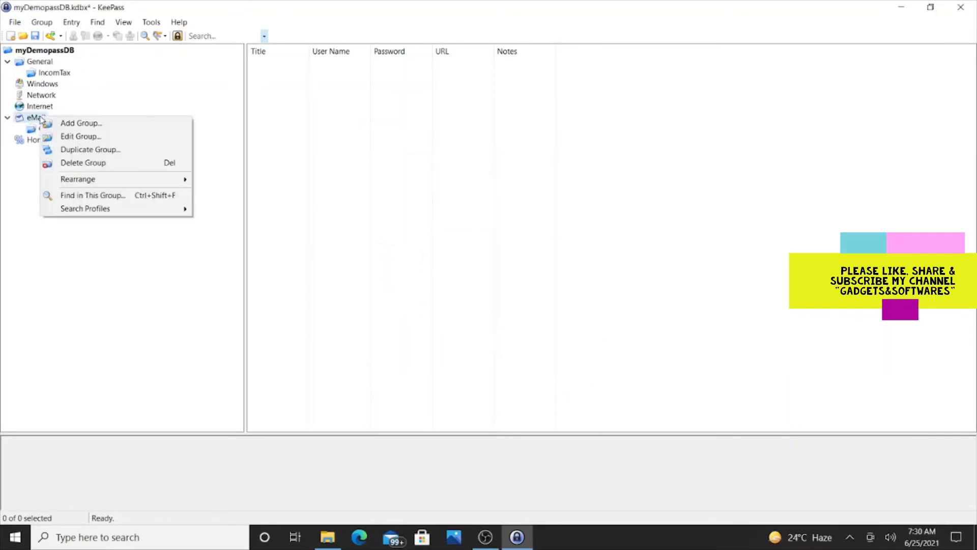
pyautogui.click(79, 126)
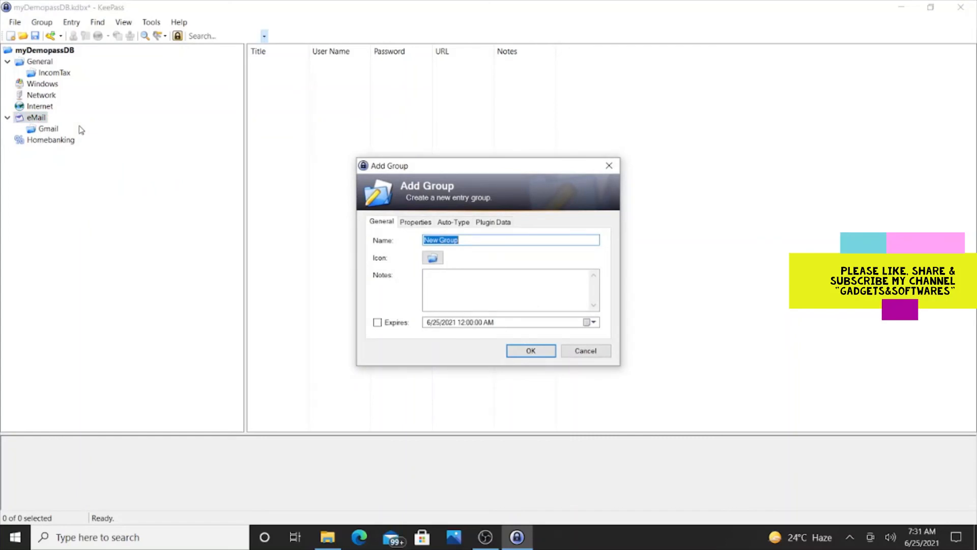
pyautogui.write('Yahoo')
pyautogui.press('Return')
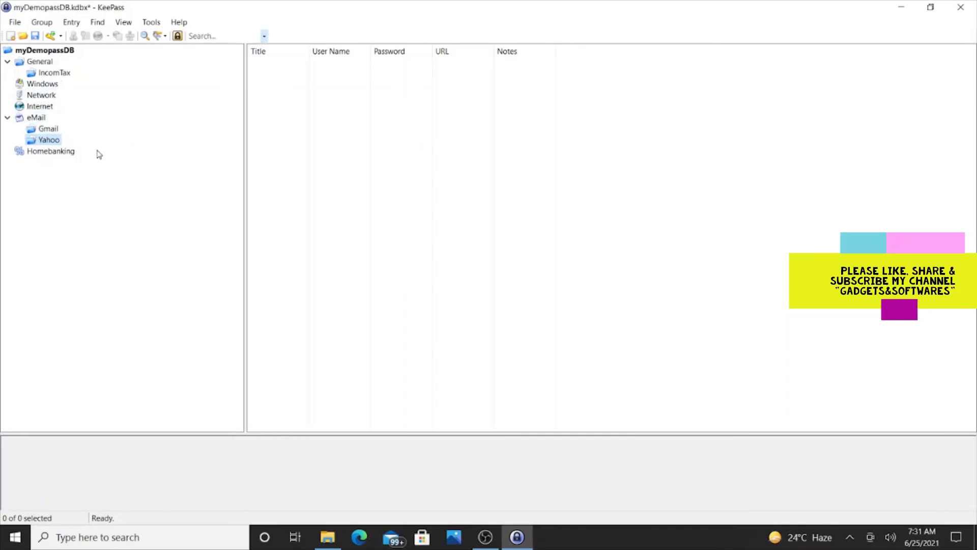
# Create a BankingDetails group directly under the myDemopassDB root
pyautogui.rightClick(70, 155)
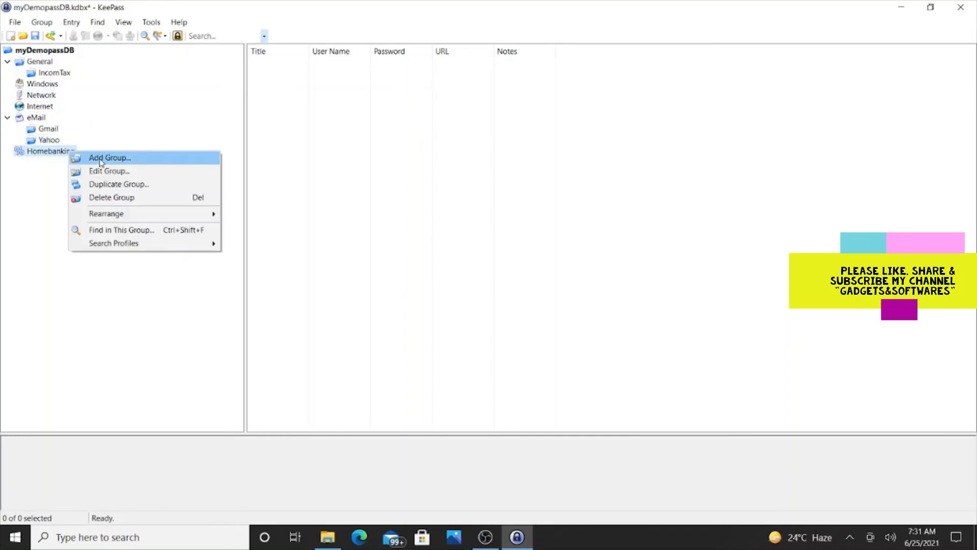
pyautogui.click(107, 118)
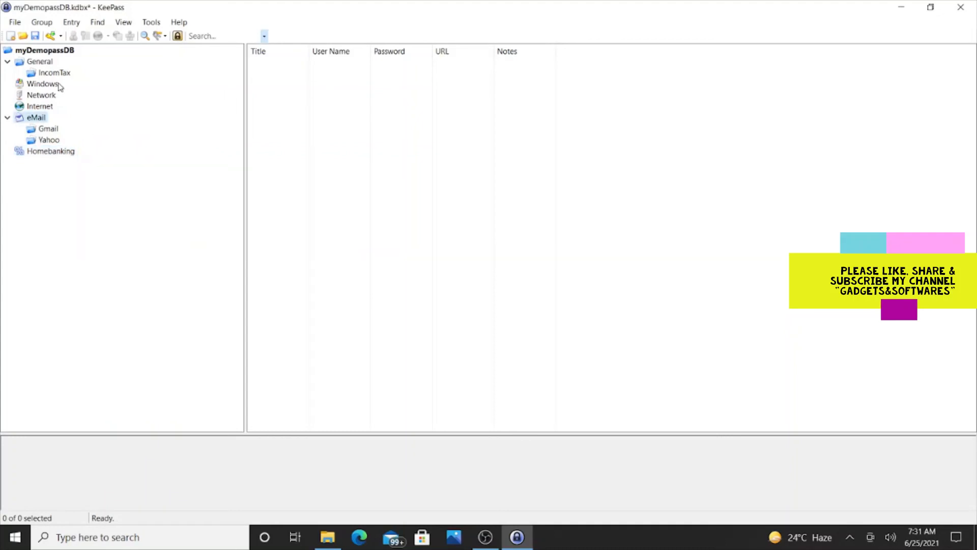
pyautogui.rightClick(31, 52)
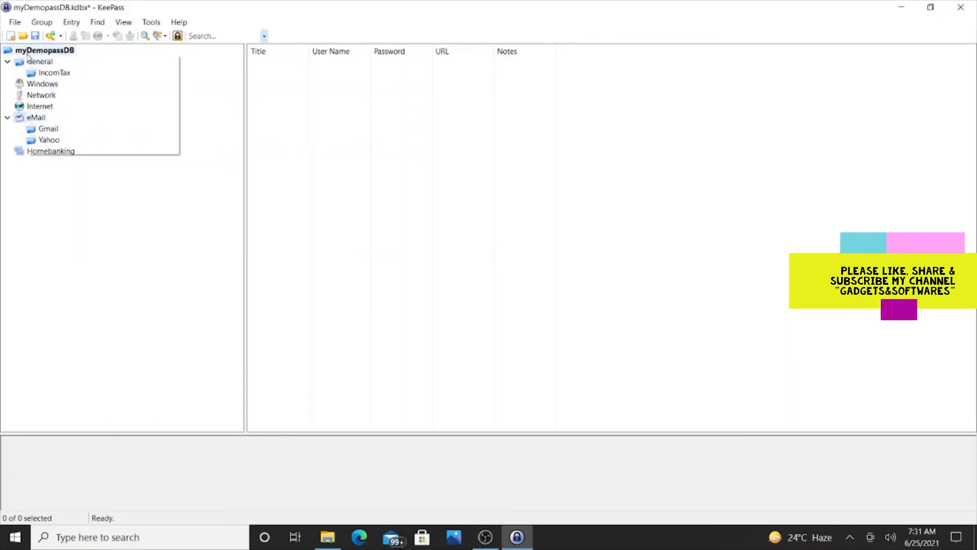
pyautogui.click(40, 62)
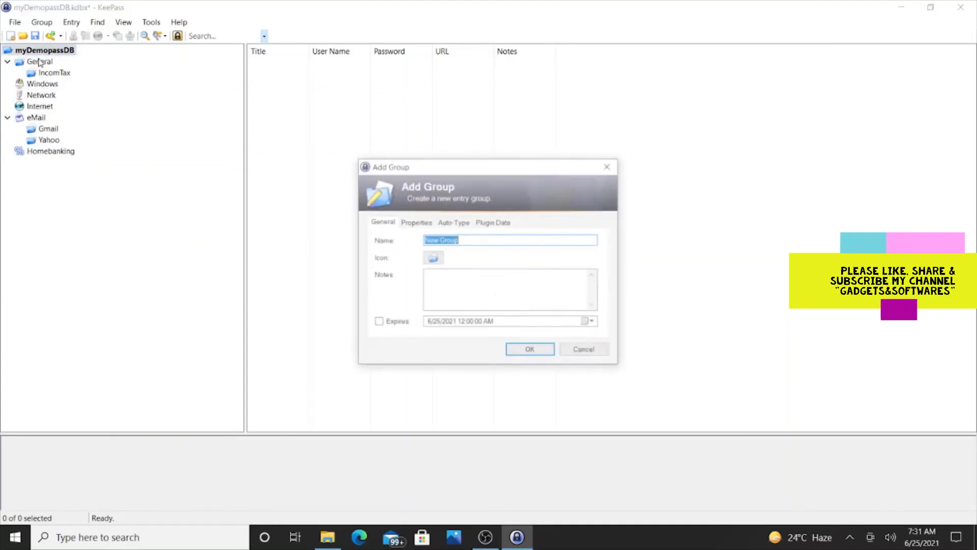
pyautogui.write('Bank')
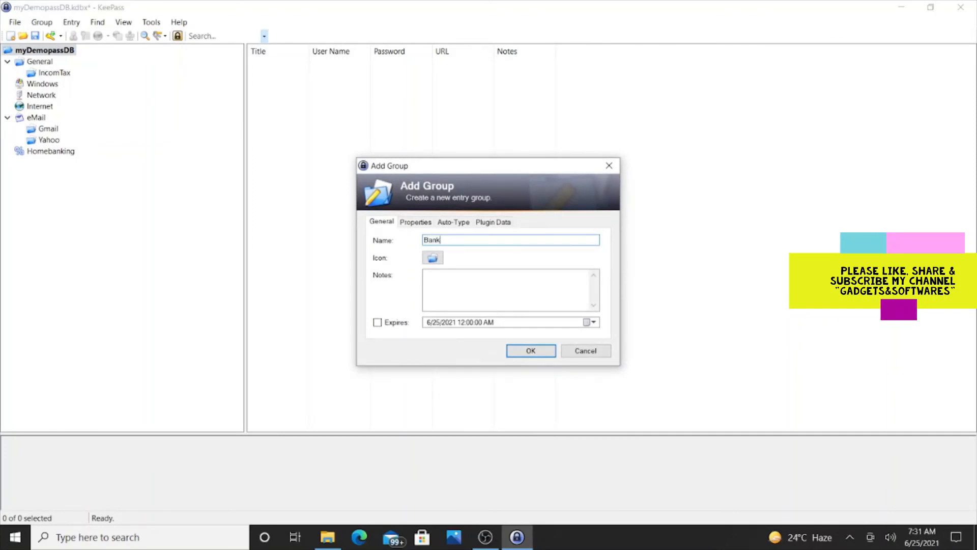
pyautogui.write('ingDetails')
pyautogui.click(539, 351)
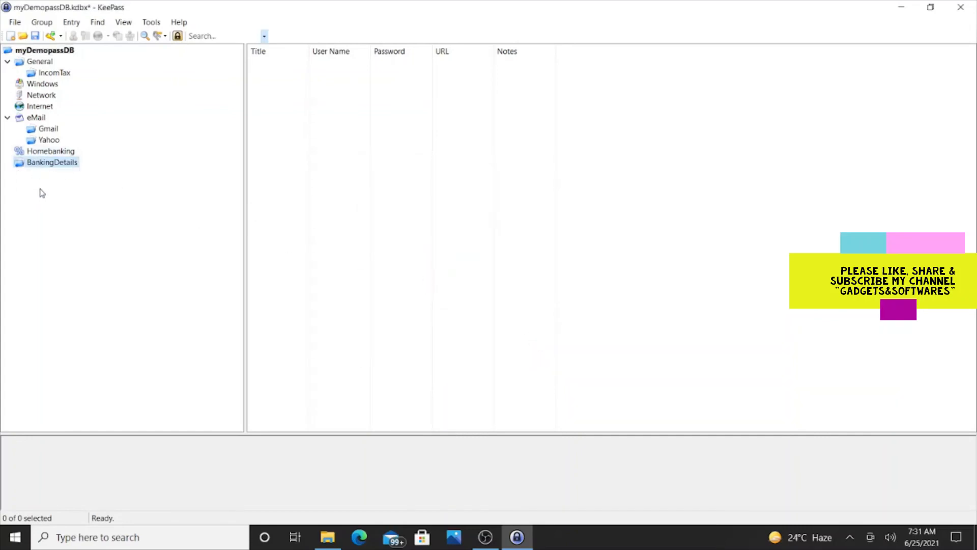